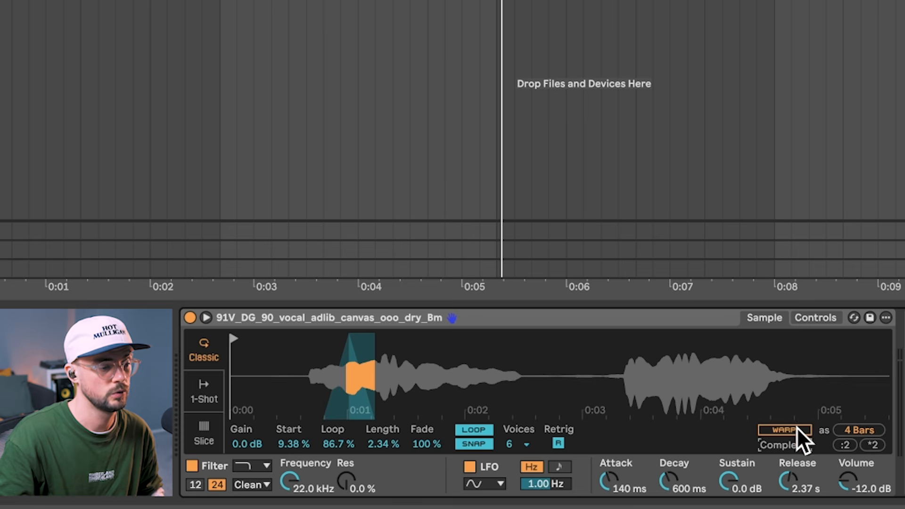
Turn on warping for the vocal sample and set the warp mode to Texture
click(791, 429)
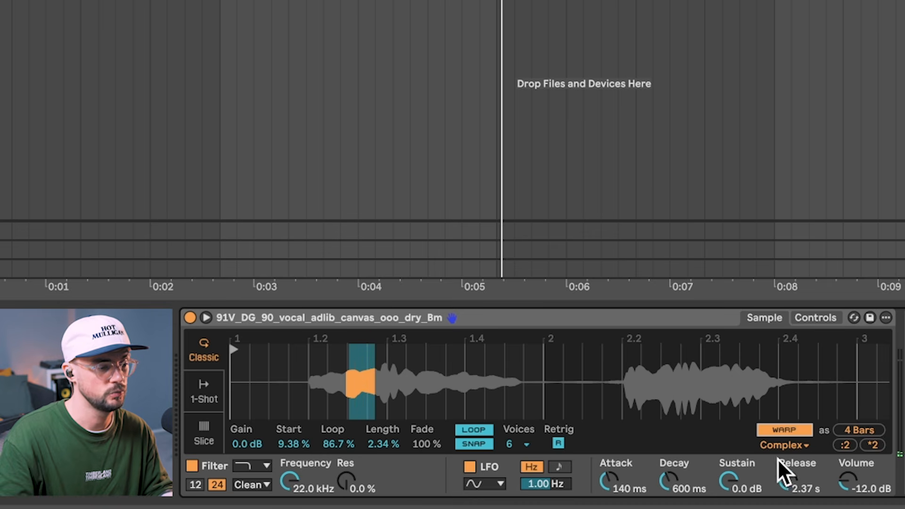
click(781, 444)
click(782, 382)
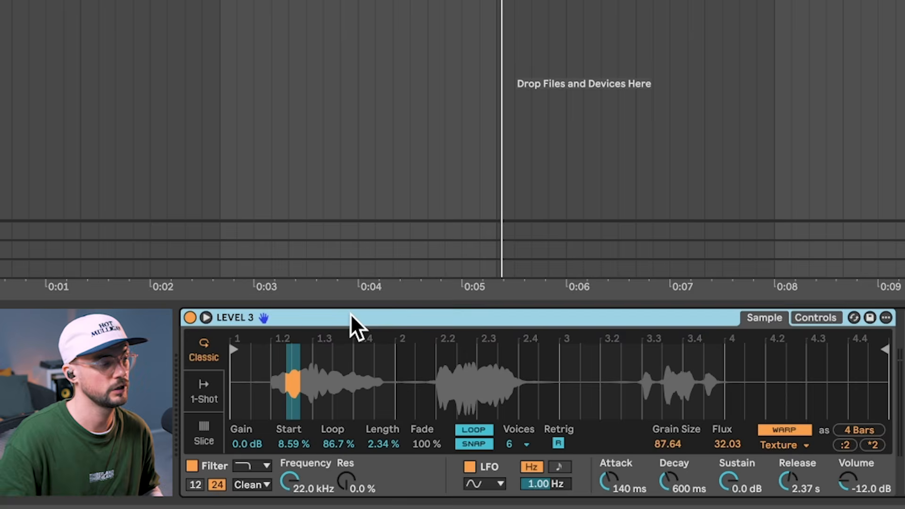
Convert the LEVEL 3 Simpler to Sampler and set its sustain mode to back-and-forth looping
right_click(350, 313)
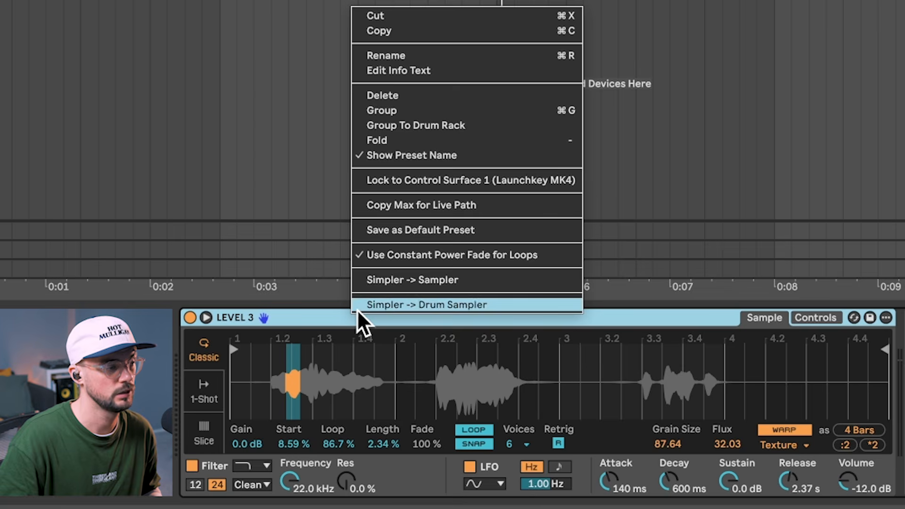
click(399, 282)
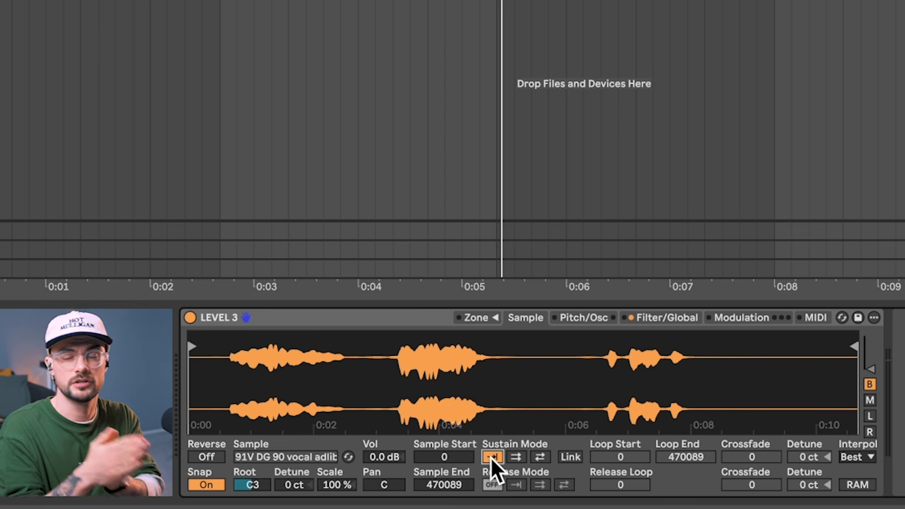
click(539, 455)
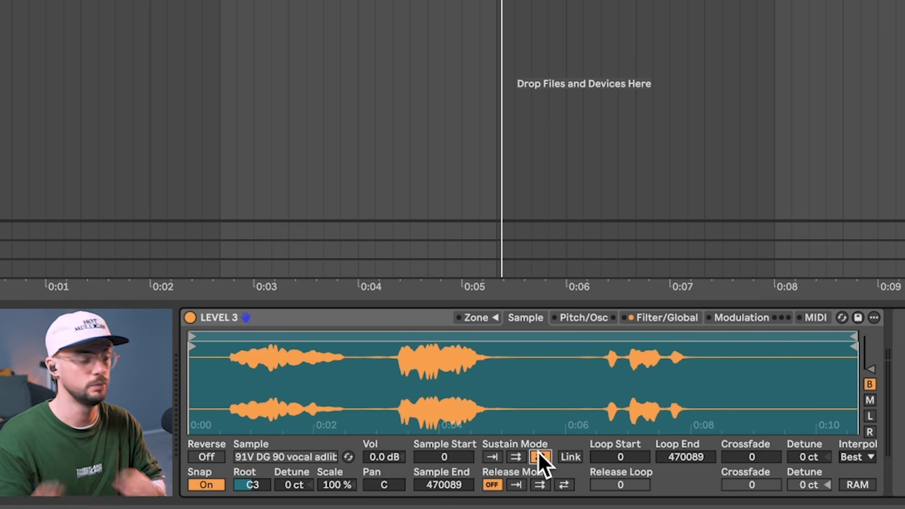
Place the sustain loop from 32957 to 36144 in the first vocal phrase and set the sample start to 30856
scroll(207, 350, up, 3)
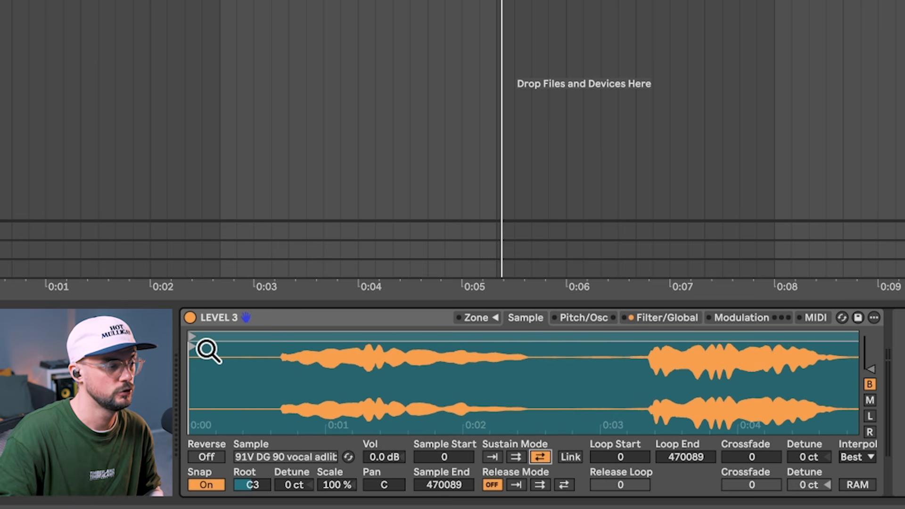
drag(193, 336, 297, 340)
scroll(329, 389, down, 3)
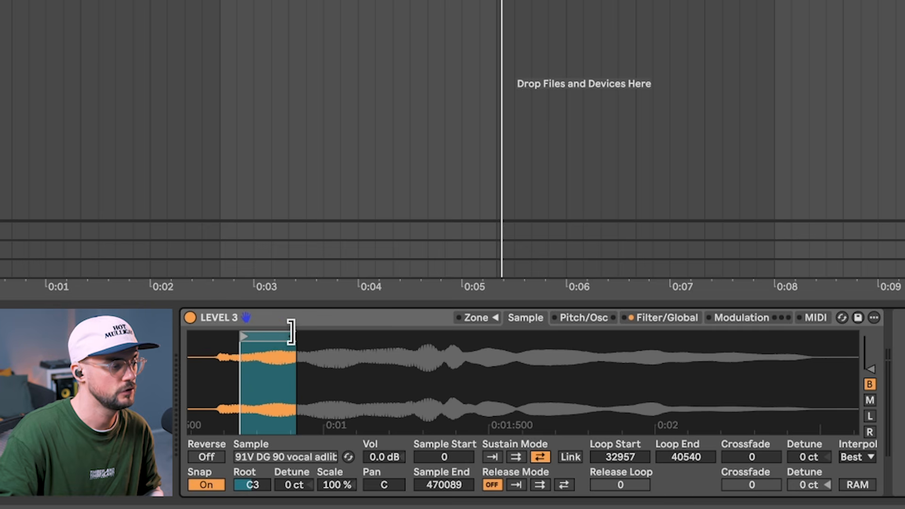
mouse_move(291, 332)
mouse_down()
mouse_move(262, 334)
mouse_move(461, 346)
mouse_up()
drag(198, 348, 428, 348)
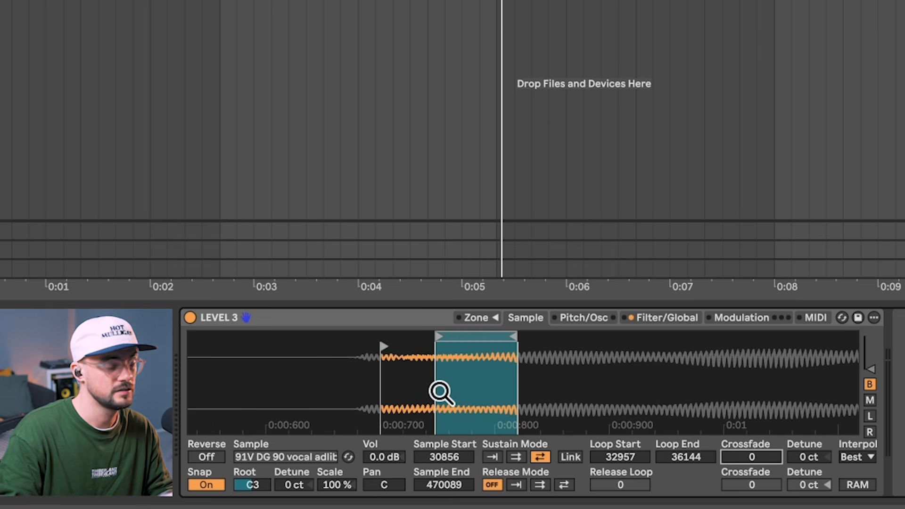
Set the sustain loop crossfade to 2250 and reshape the loop by extending its end to 42148 and moving its start forward
scroll(438, 392, up, 5)
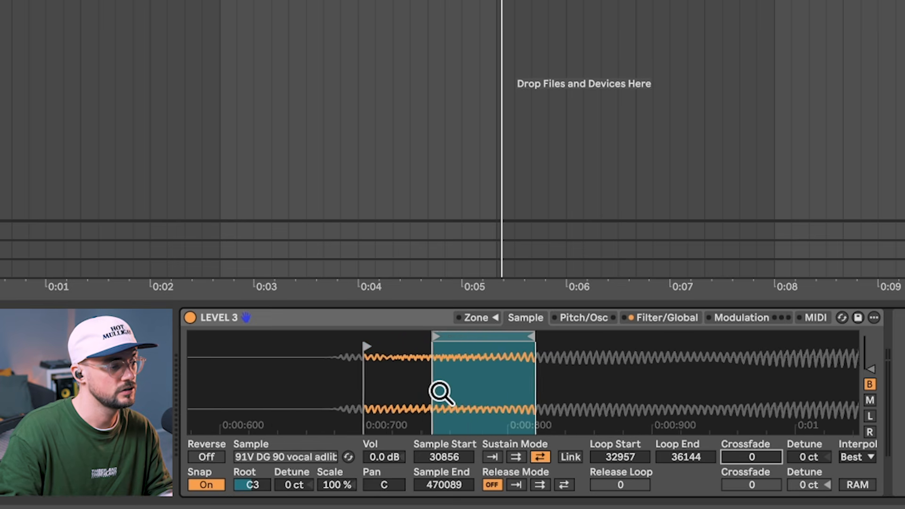
drag(726, 456, 726, 369)
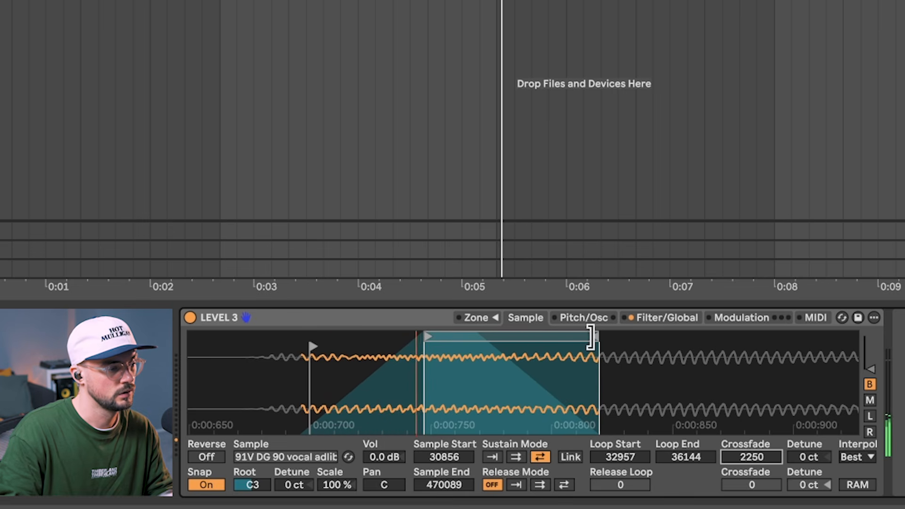
drag(591, 337, 773, 327)
drag(629, 359, 631, 350)
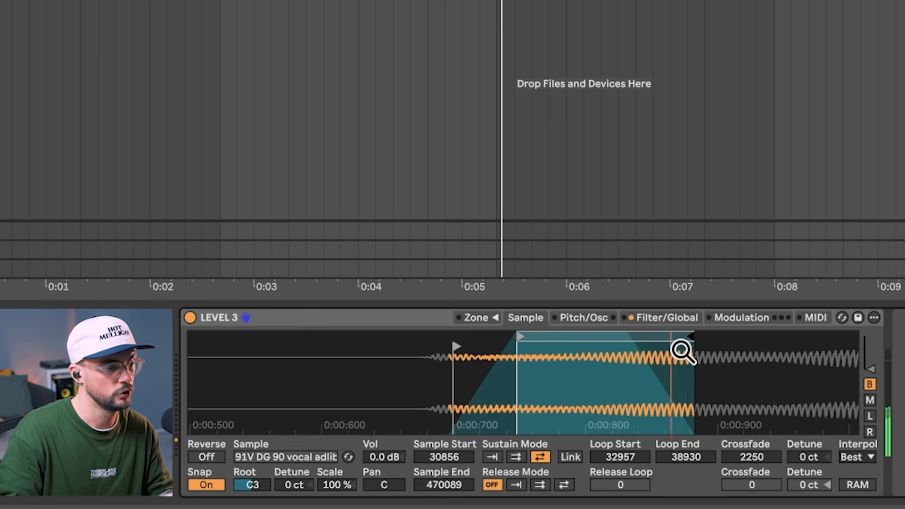
drag(689, 335, 802, 333)
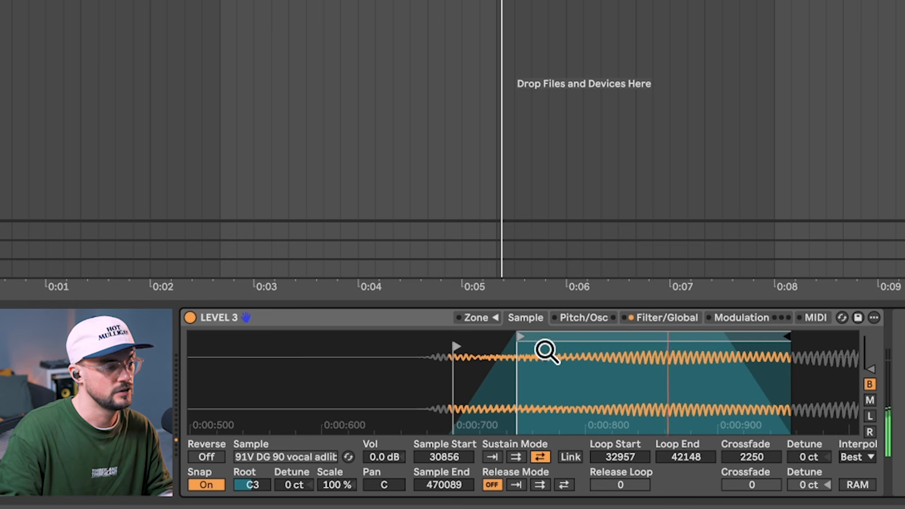
mouse_move(516, 336)
mouse_down()
mouse_move(656, 341)
mouse_move(652, 391)
mouse_up()
Set the volume envelope's attack to 3.95 s and release to 3.23 s, and allow 32 voices
click(666, 318)
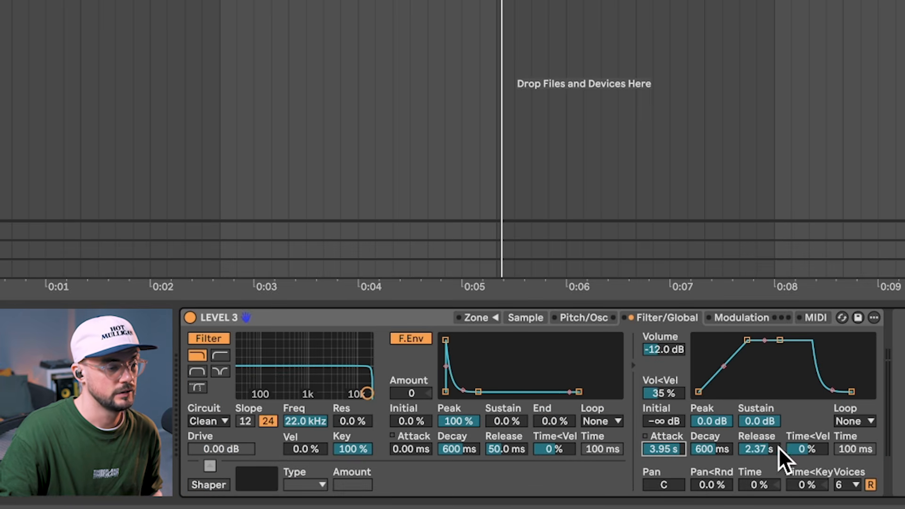
click(848, 485)
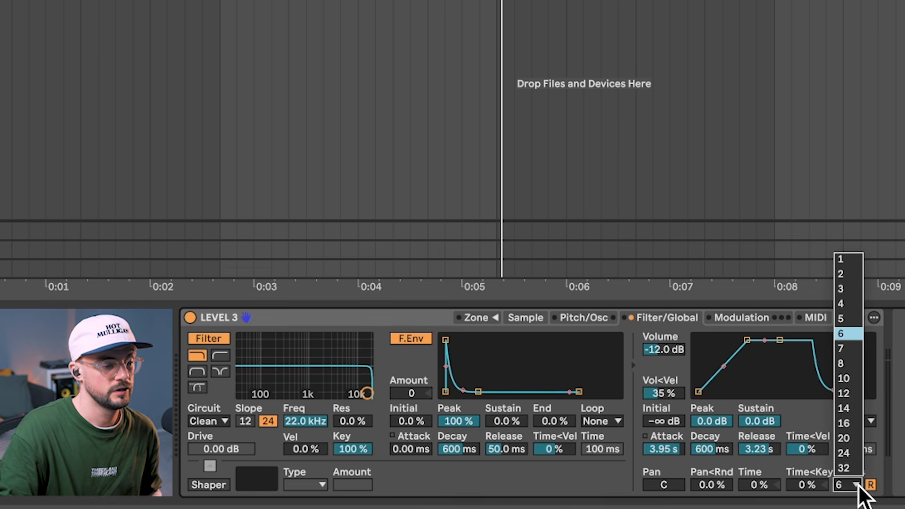
click(850, 470)
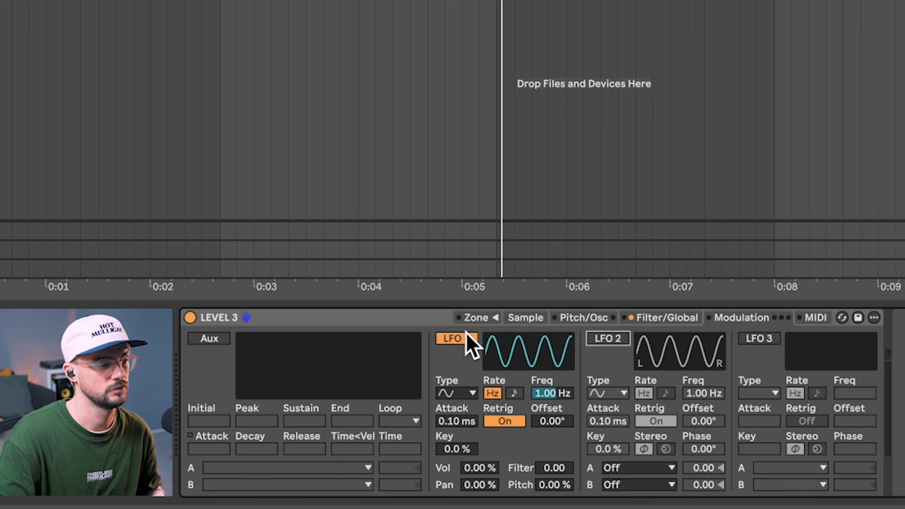
Turn off LFO 1 and enable LFO 2 with a rising sawtooth waveform
click(460, 337)
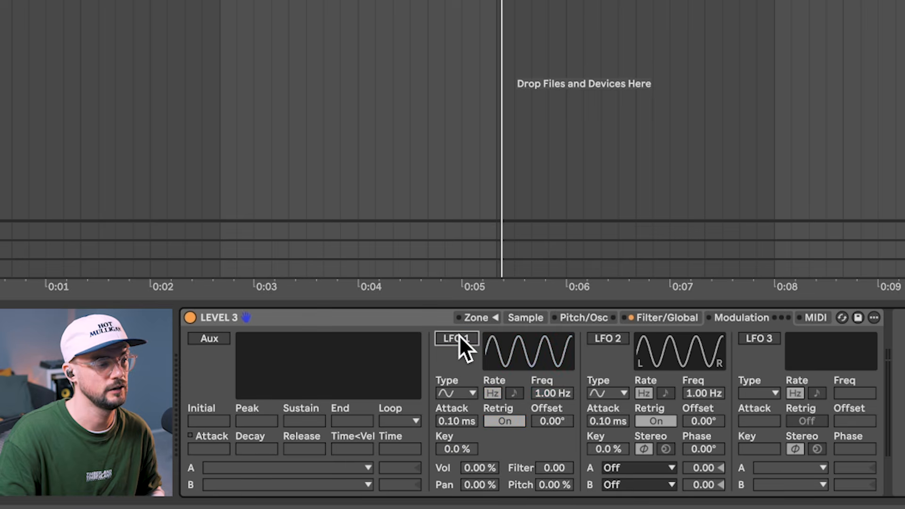
click(608, 338)
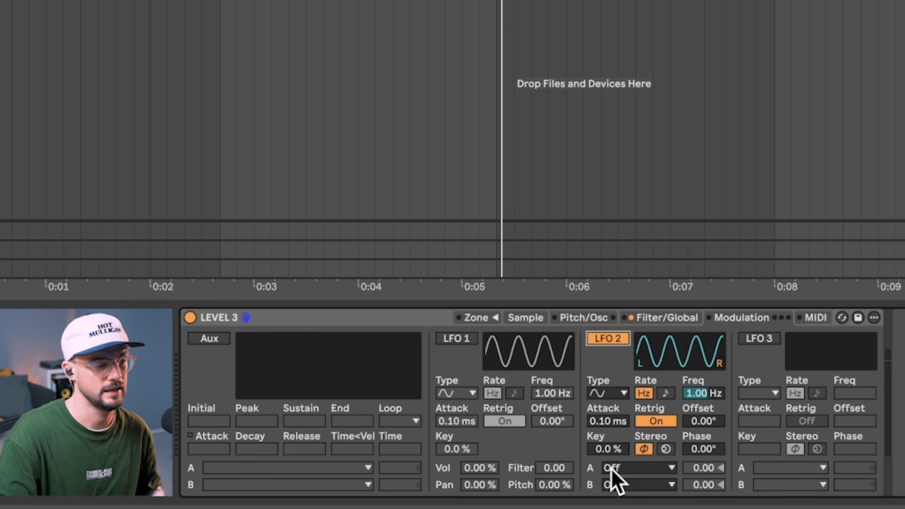
click(608, 393)
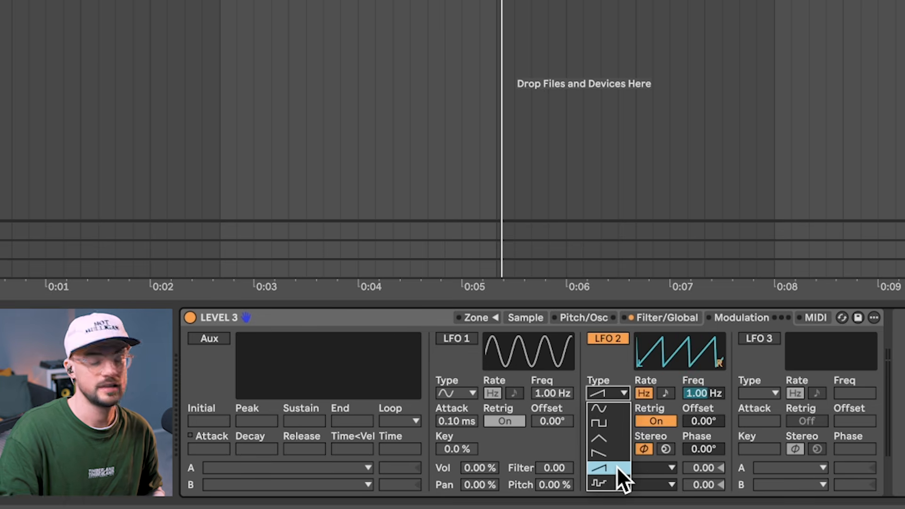
click(616, 466)
Set LFO 2's frequency to 30 Hz and assign its modulation destination A to Loop Start
click(702, 392)
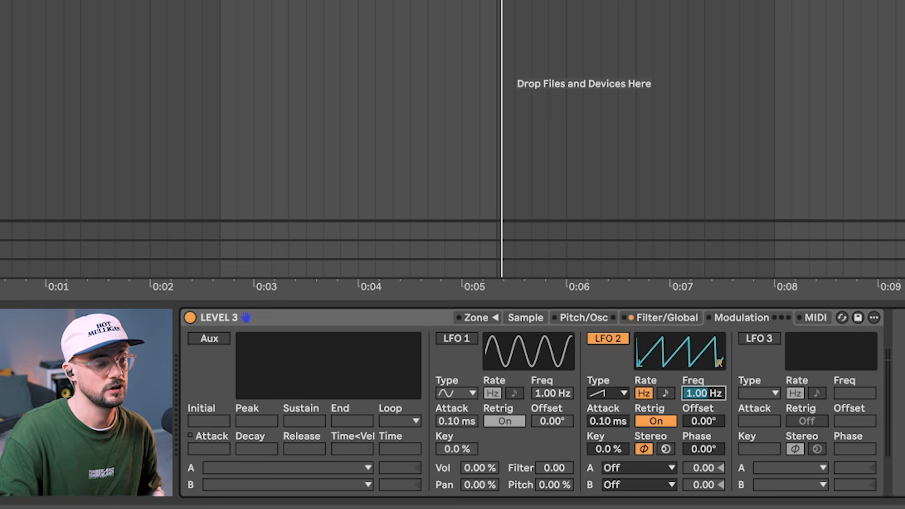
text(30)
key(Return)
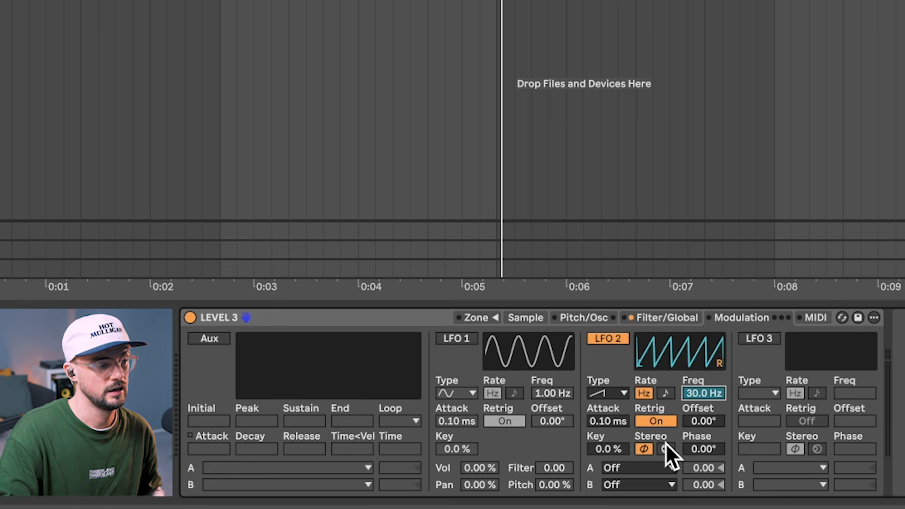
click(649, 466)
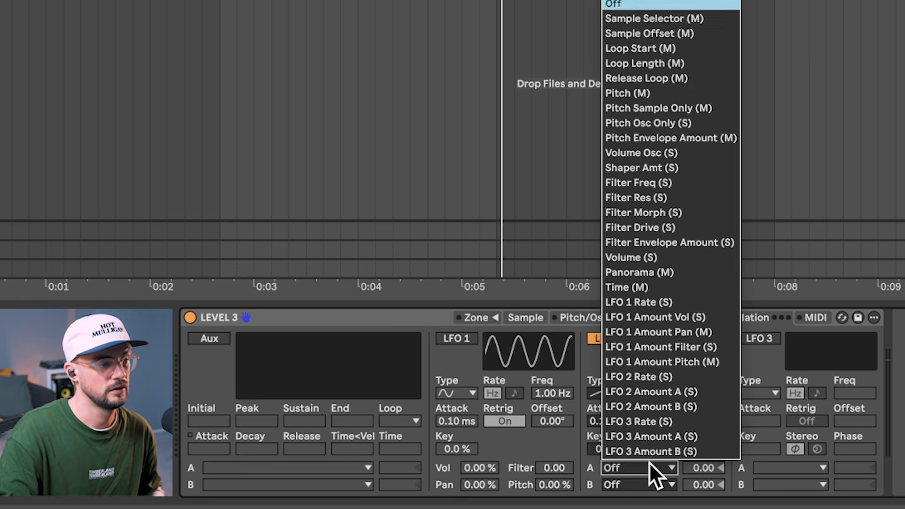
click(663, 47)
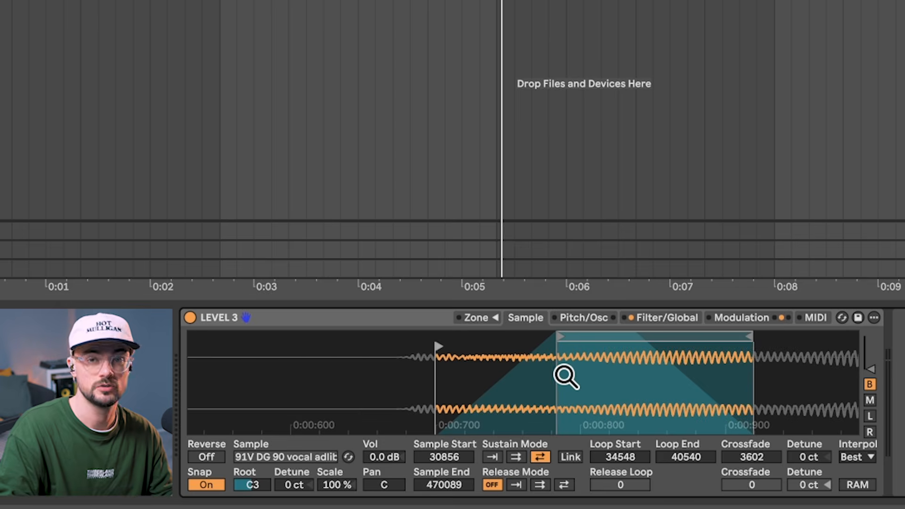
Move and shorten the sustain loop to run from 32957 to 36144 with a crossfade of 1657
scroll(564, 376, up, 4)
scroll(565, 376, down, 2)
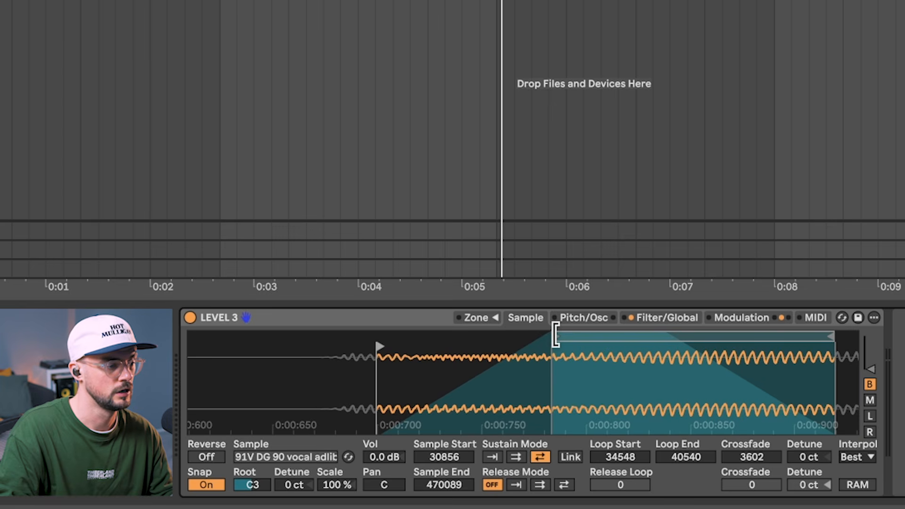
mouse_move(582, 336)
mouse_down()
mouse_move(749, 334)
mouse_move(597, 353)
mouse_up()
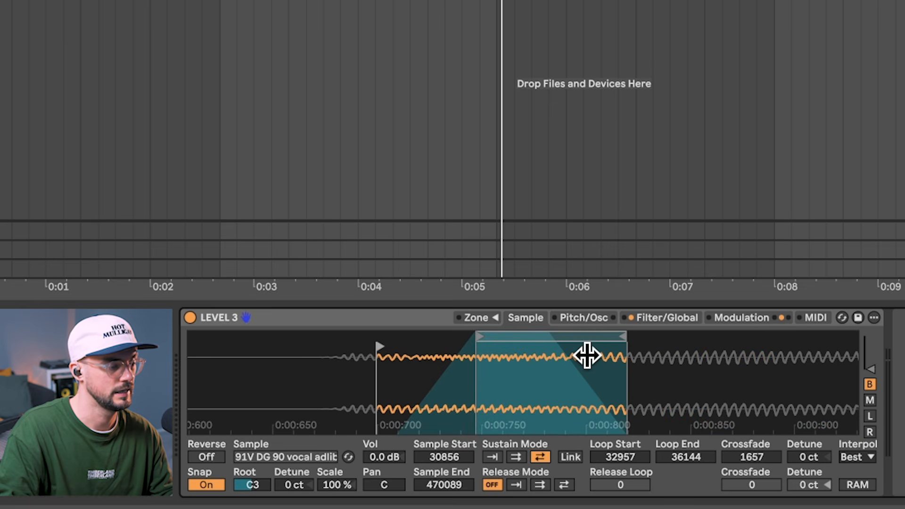
Set LFO 2's Loop Start modulation amount to 4.48 and check the playback position on the sample waveform
click(742, 319)
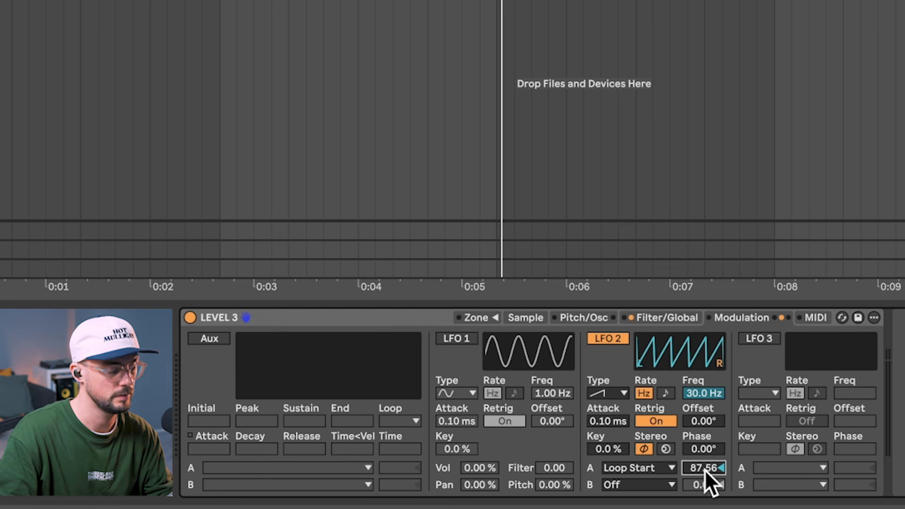
drag(705, 469, 705, 484)
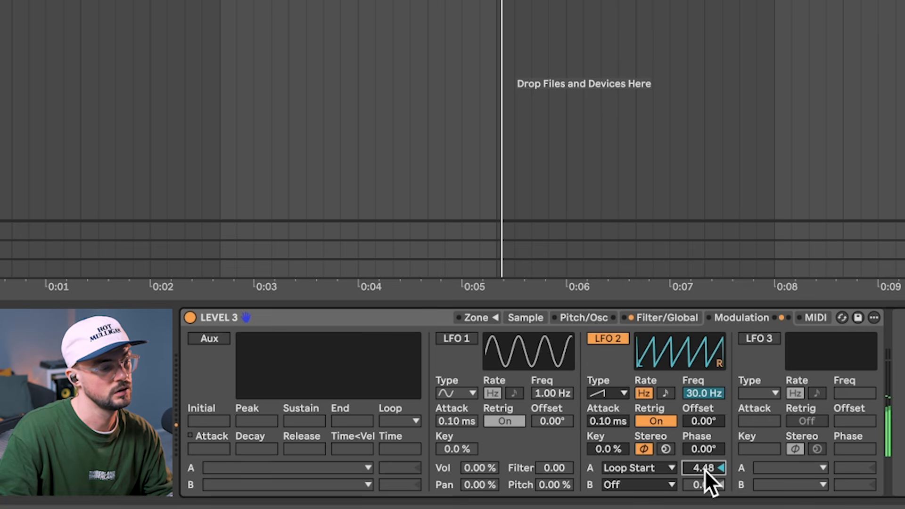
click(667, 317)
click(523, 317)
scroll(565, 390, down, 3)
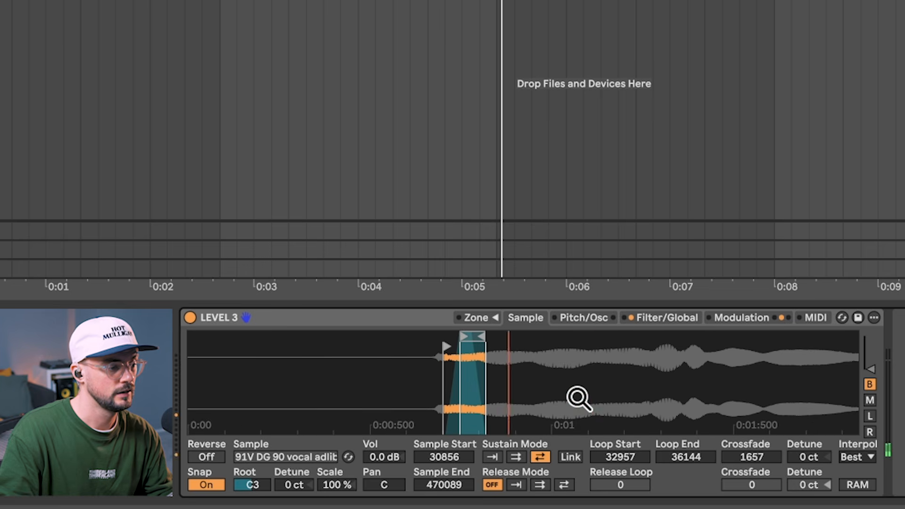
scroll(589, 397, down, 3)
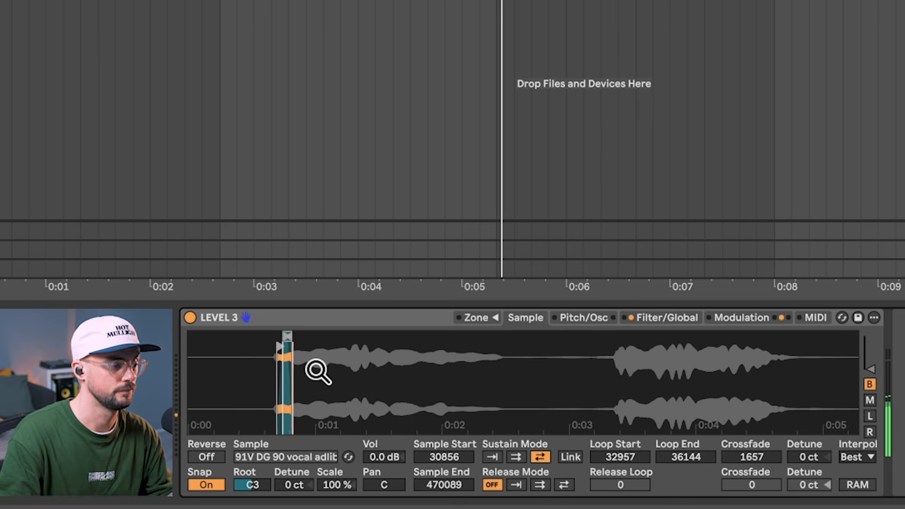
scroll(317, 370, up, 3)
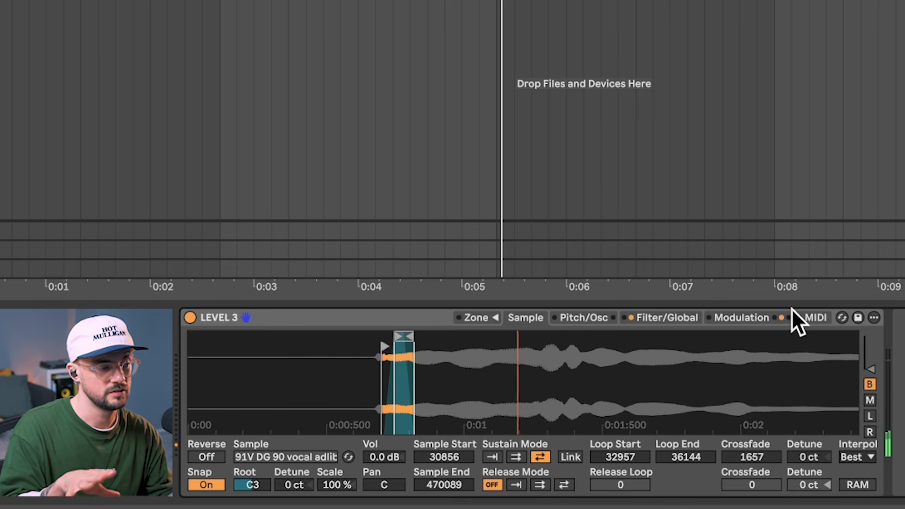
Slow LFO 2's frequency to 0.43 Hz and return to the sample waveform
click(758, 314)
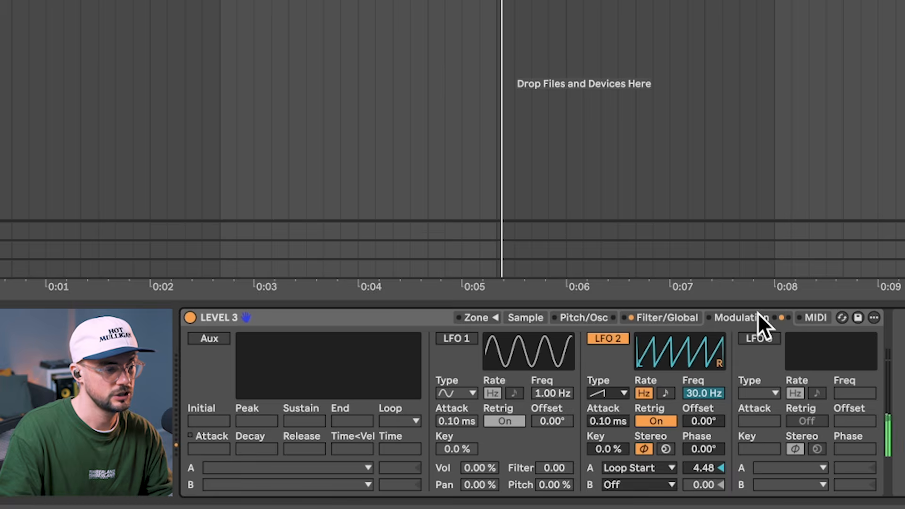
drag(703, 394, 703, 448)
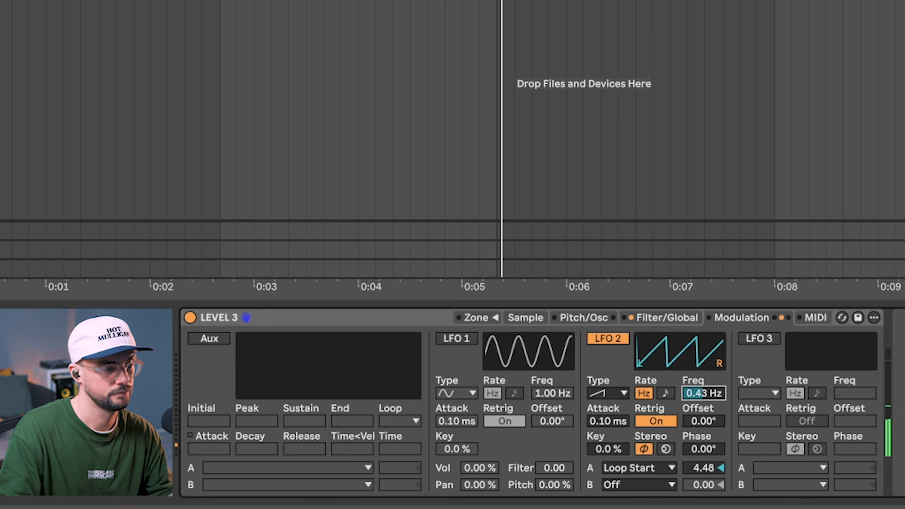
click(589, 316)
click(539, 315)
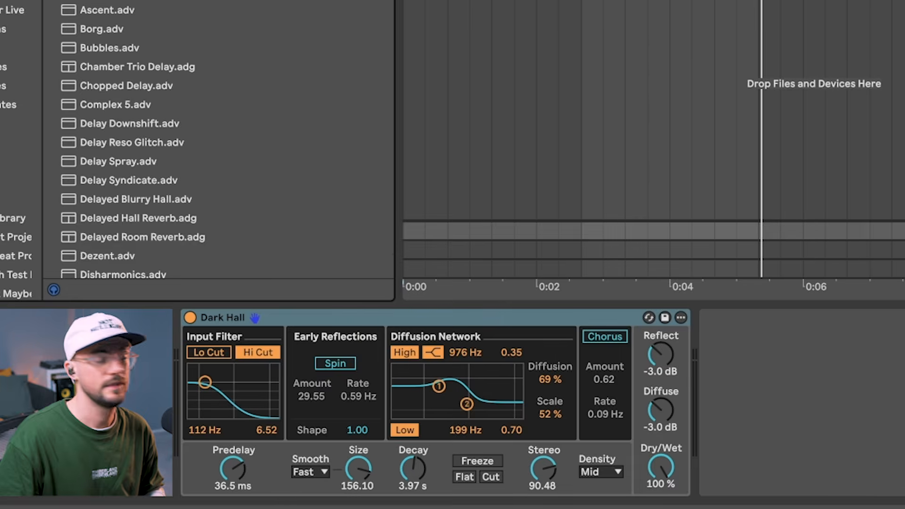
Add a Delay after the Dark Hall reverb and adjust the delay's filter band
drag(567, 89, 521, 410)
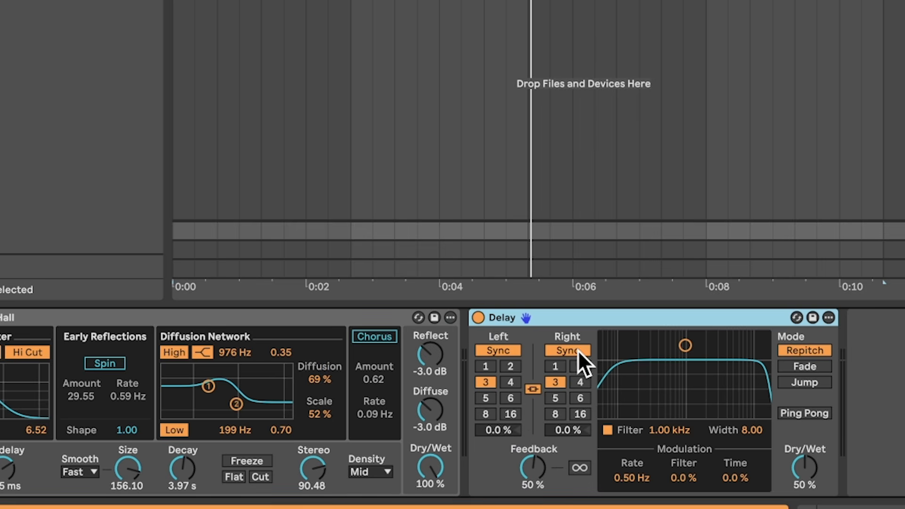
drag(673, 348, 699, 401)
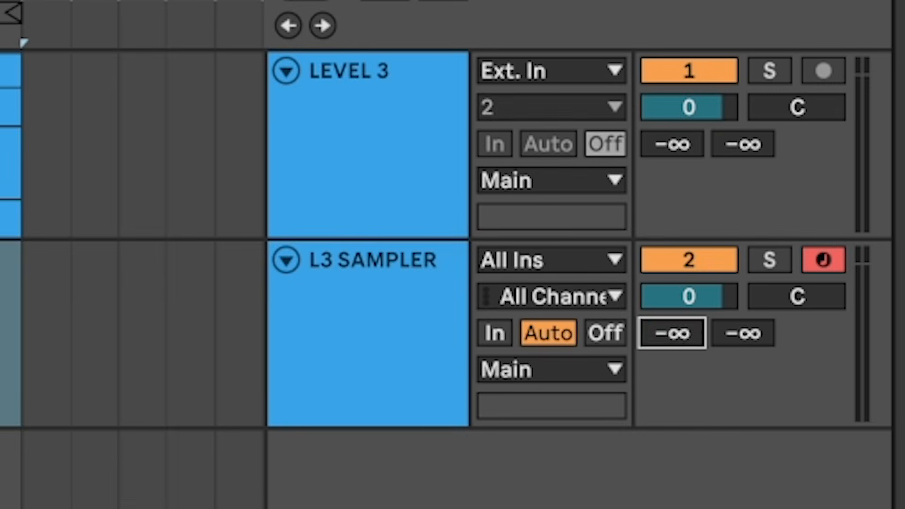
Raise the first send of the L3 SAMPLER track to -19.7 dB
drag(672, 333, 671, 325)
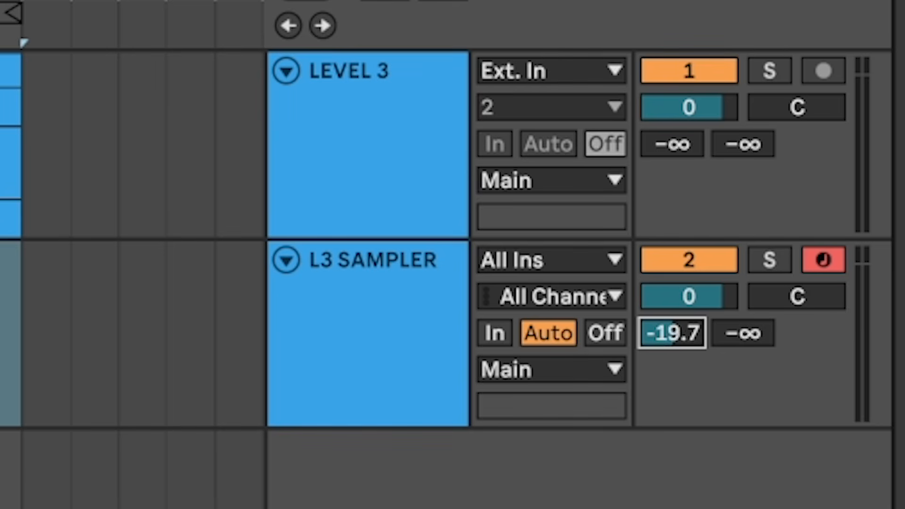
Raise the first send of the L3 SAMPLER track further and select the track
drag(671, 332, 672, 316)
click(387, 319)
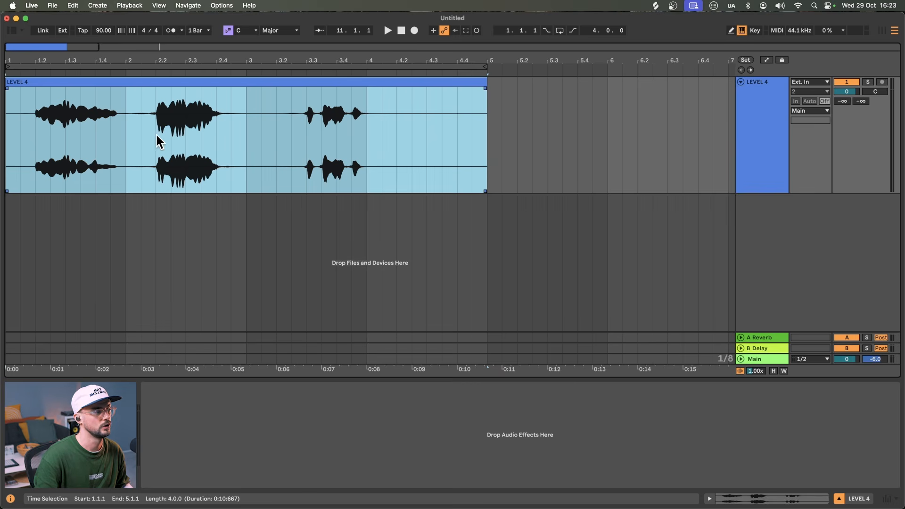
Select the first vocal phrase on LEVEL 4, move the trimmed clip to the start of bar 1 and audition it
drag(157, 142, 6, 143)
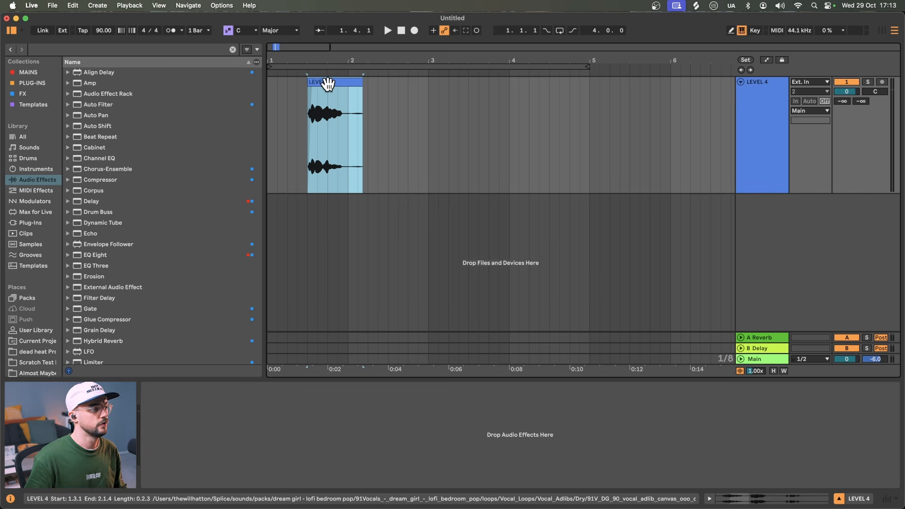
drag(327, 84, 284, 85)
scroll(284, 86, up, 3)
key(space)
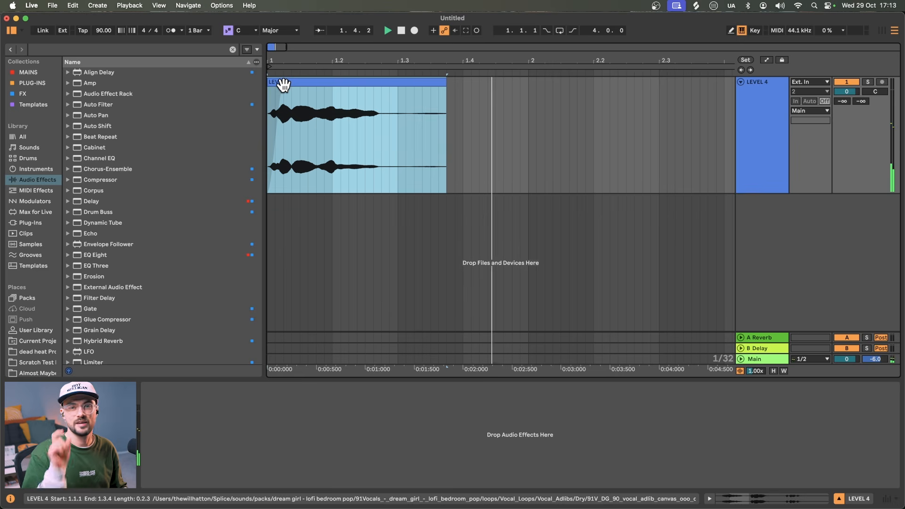
key(space)
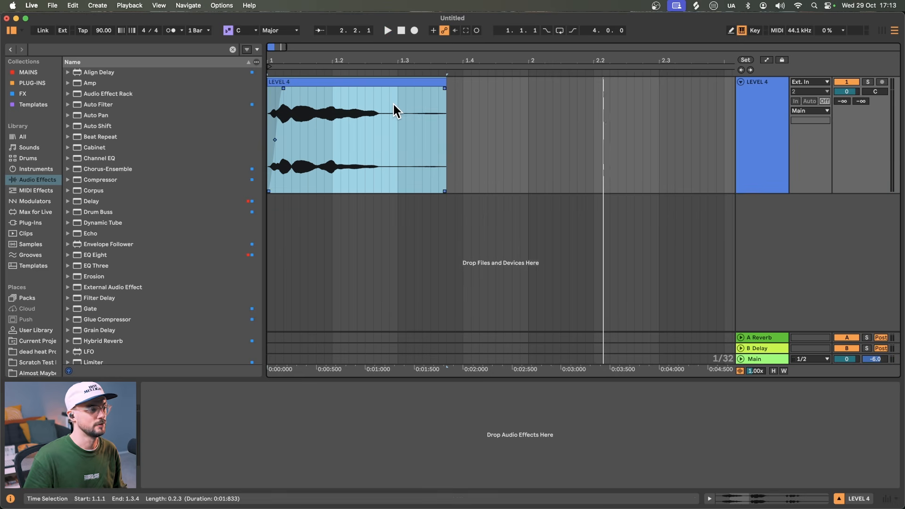
Split the vocal clip in its quiet tail, move the tail piece away and extend the first piece to bar 2
click(394, 103)
key(super+e)
mouse_move(412, 88)
mouse_down()
mouse_move(418, 81)
mouse_move(615, 83)
mouse_up()
drag(390, 82, 529, 84)
Place the quiet tail piece against the end of the vocal clip and consolidate both into one clip
scroll(629, 88, right, 2)
click(577, 88)
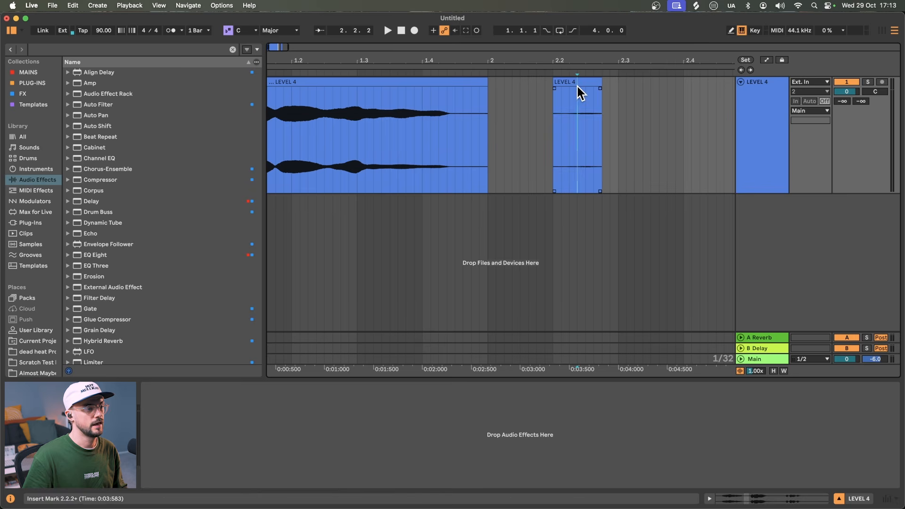
click(579, 81)
drag(596, 81, 636, 81)
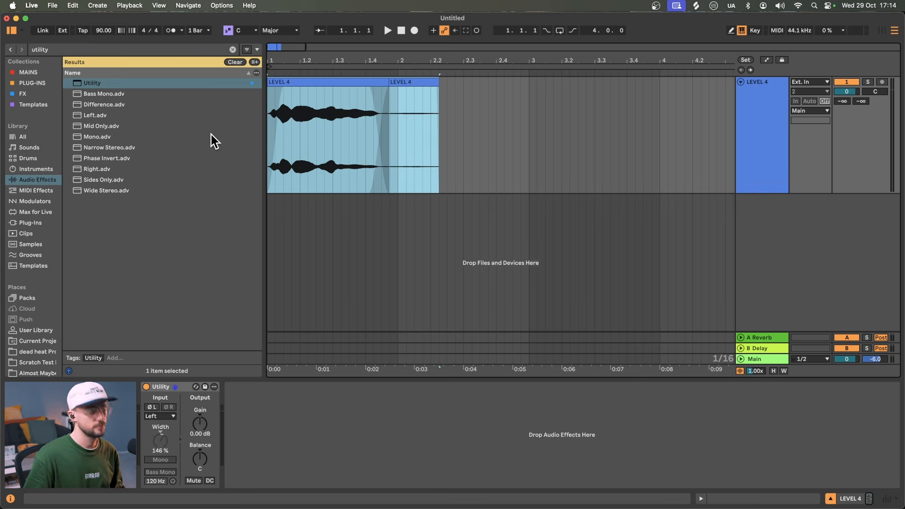
key(super+j)
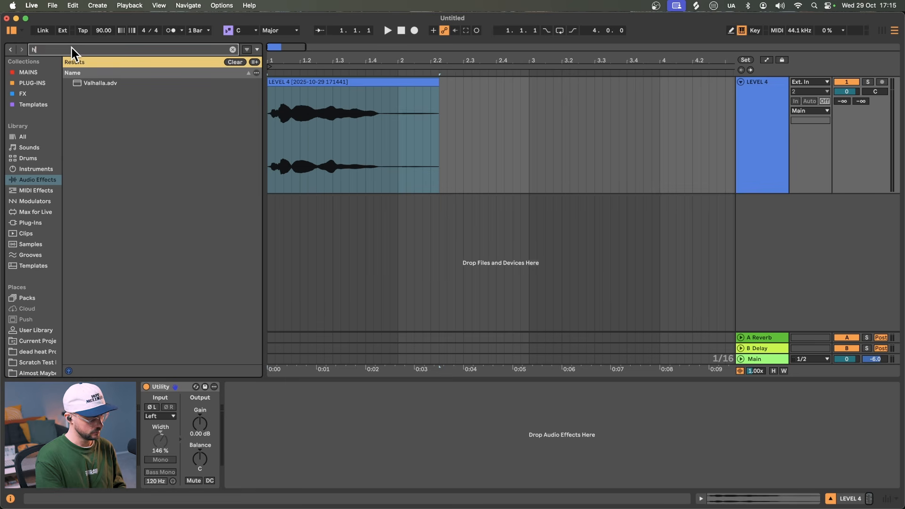
Add the Dark Hall reverb preset after the Utility on LEVEL 4 and raise its input filter frequency to 1.33 kHz
text(hall)
drag(115, 103, 331, 107)
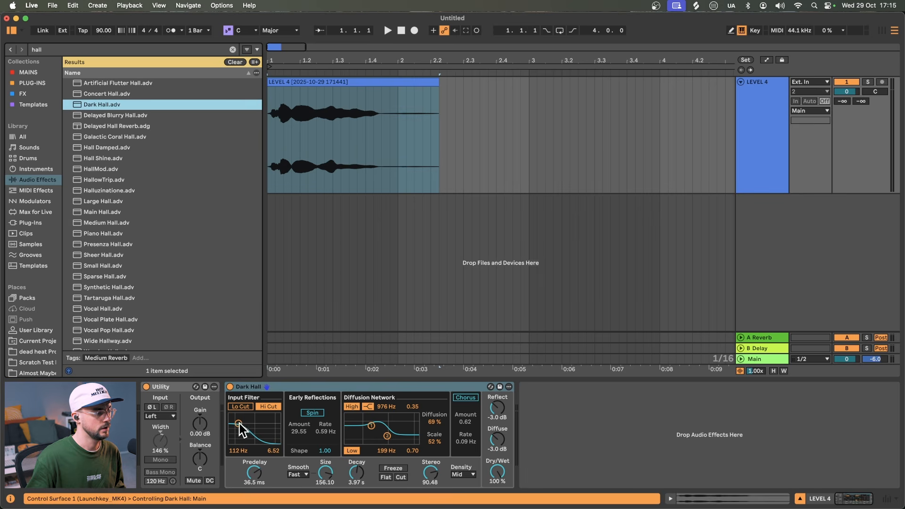
drag(241, 423, 254, 420)
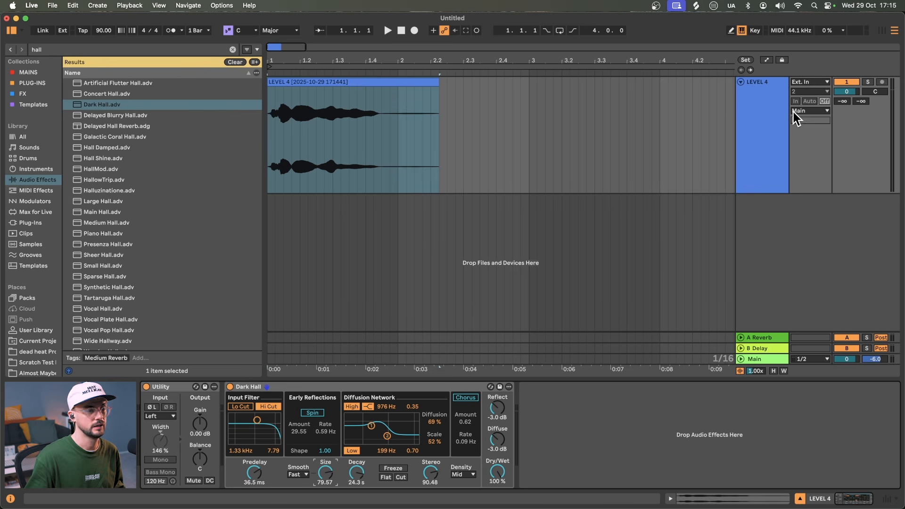
Add an audio track below LEVEL 4, set its input to Resampling and arm it for recording
click(773, 106)
key(super+t)
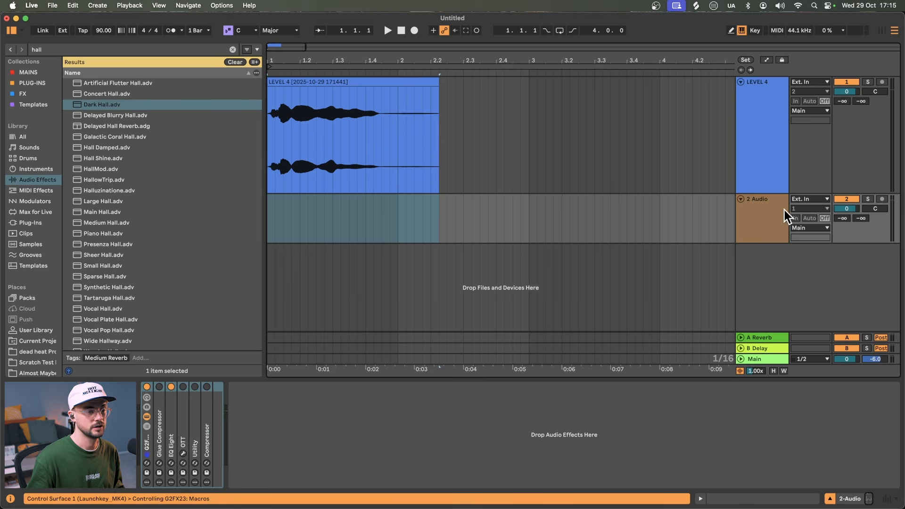
click(815, 198)
click(809, 227)
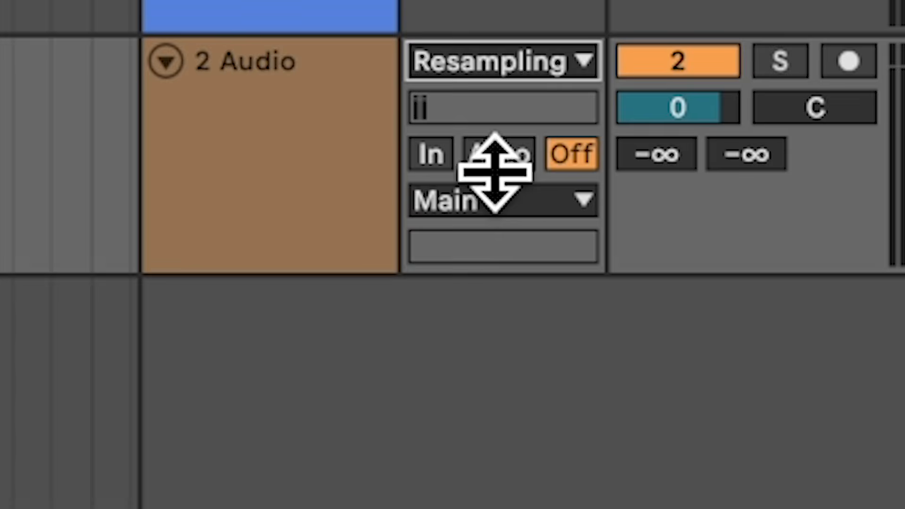
click(844, 49)
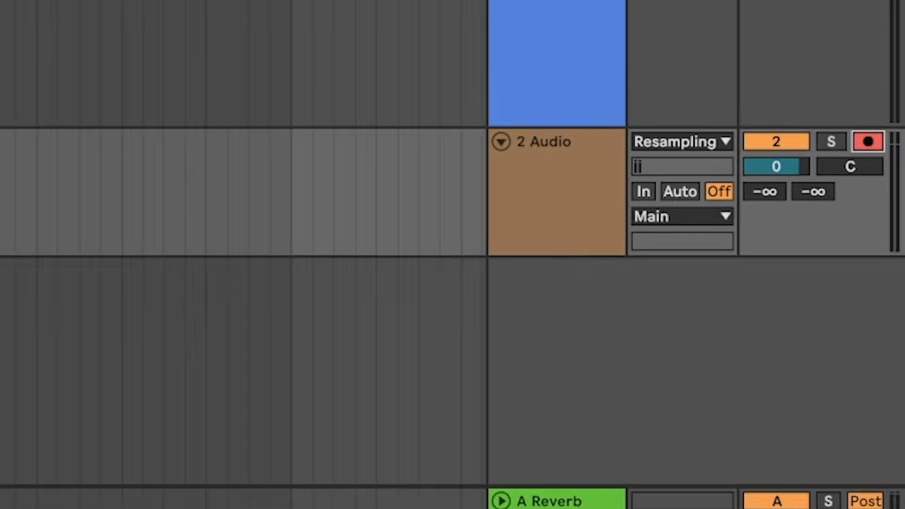
Record the reverb-soaked vocal onto the resampling track until the tail fades, and reverse and consolidate the recording
click(414, 31)
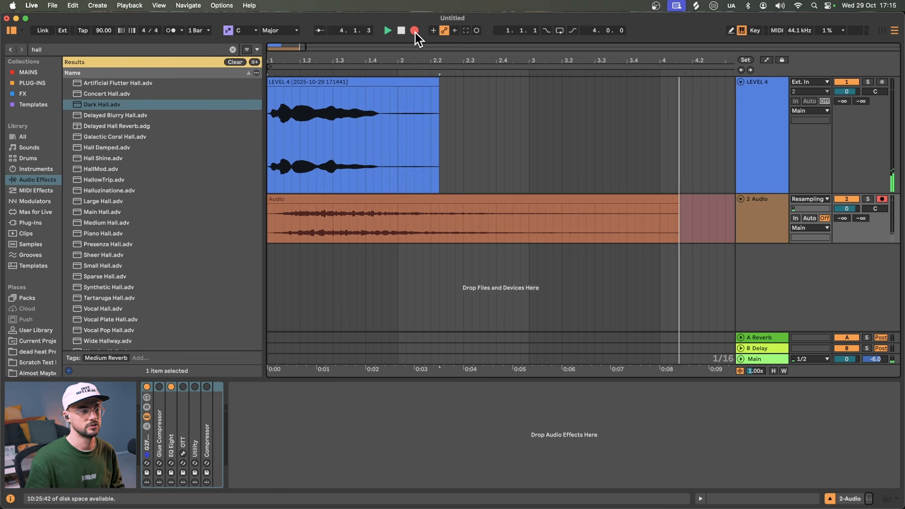
key(space)
key(r)
key(super+j)
Add a MIDI track below the recording and load the Granulator III instrument onto it
click(782, 213)
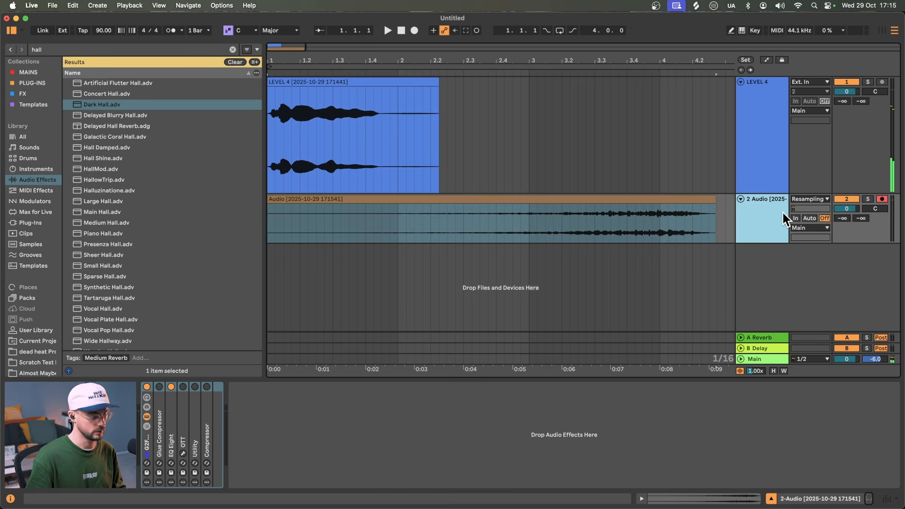
key(super+shift+t)
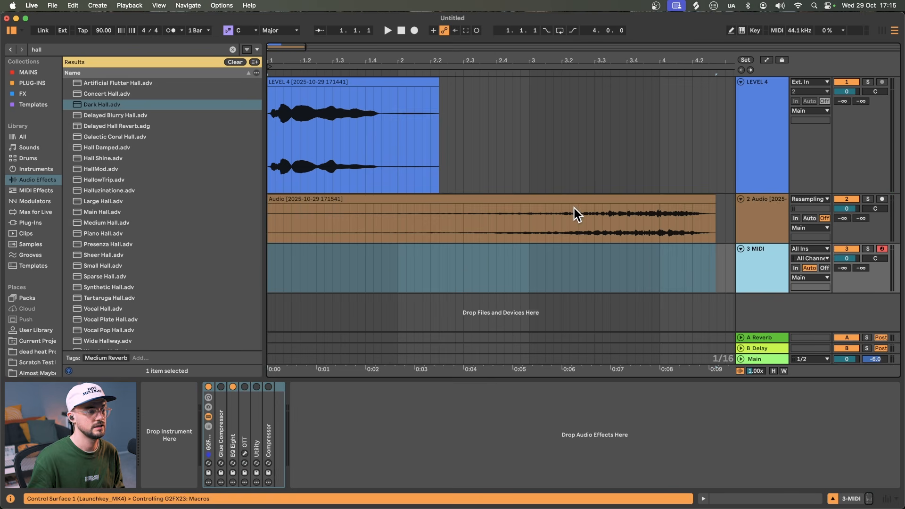
key(super+f)
text(granul)
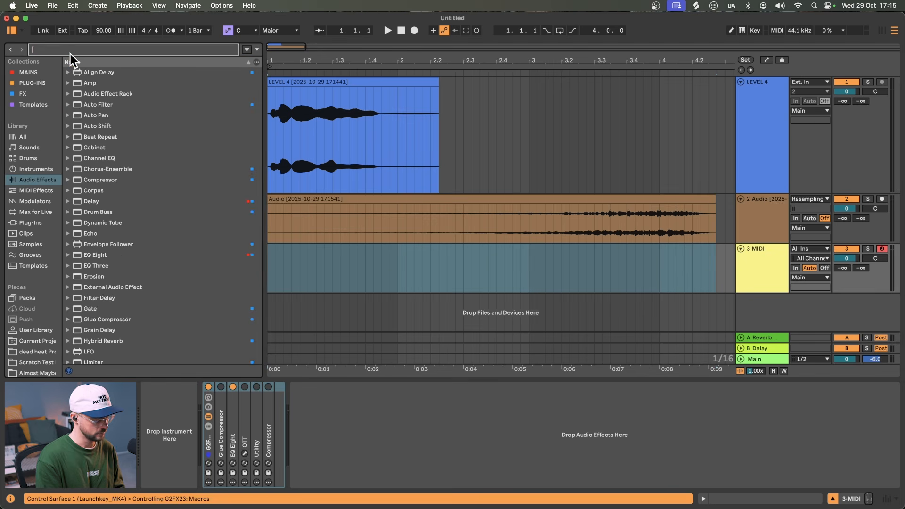
click(35, 224)
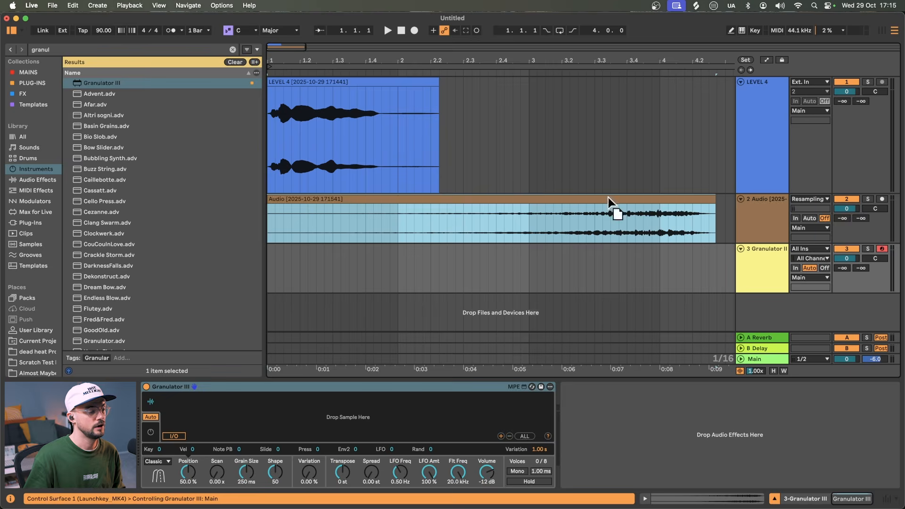
Load the reversed recording into Granulator III and move the playback Position to 76.5 %
drag(612, 206, 394, 414)
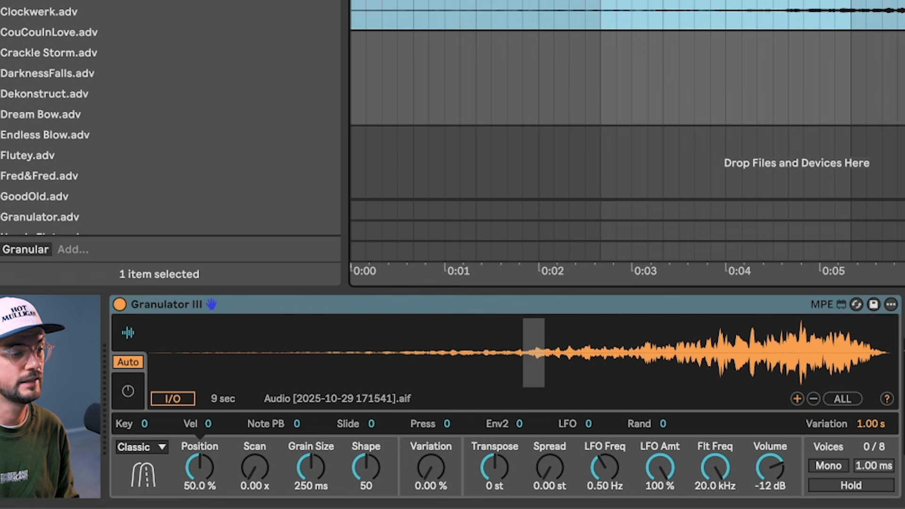
drag(198, 344, 565, 325)
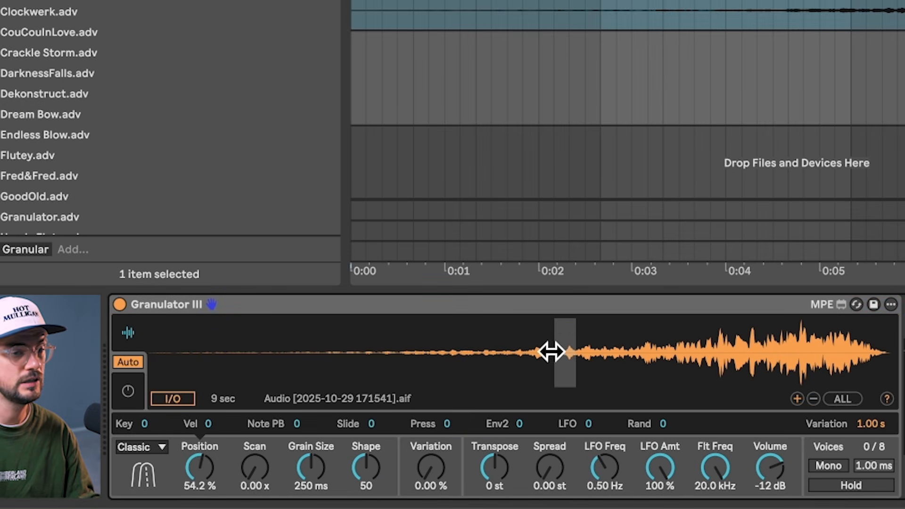
drag(206, 374, 766, 347)
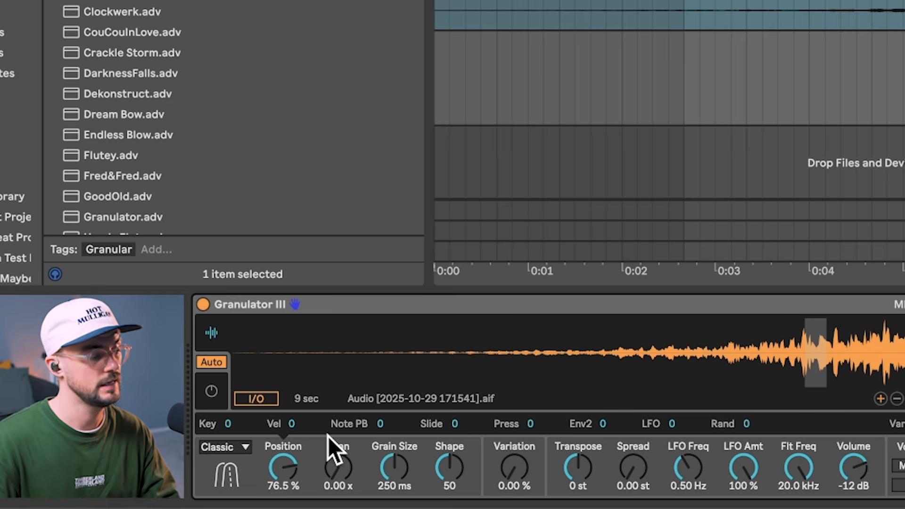
Switch Granulator III to Loop mode and lower its Position to 49.1 %
click(225, 449)
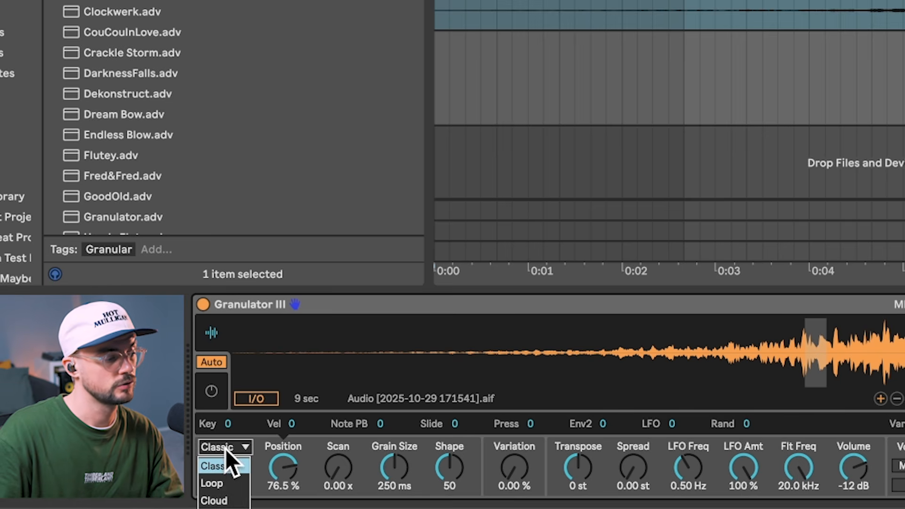
click(224, 483)
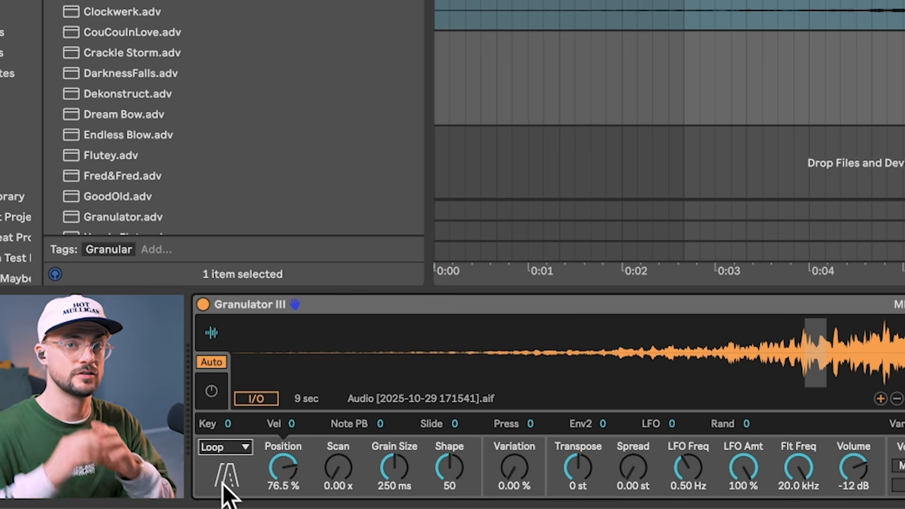
drag(276, 468, 277, 498)
Set the grain Reverse to 100 %, Scan to 0.81x and Grain Size to 1.08 s
click(390, 467)
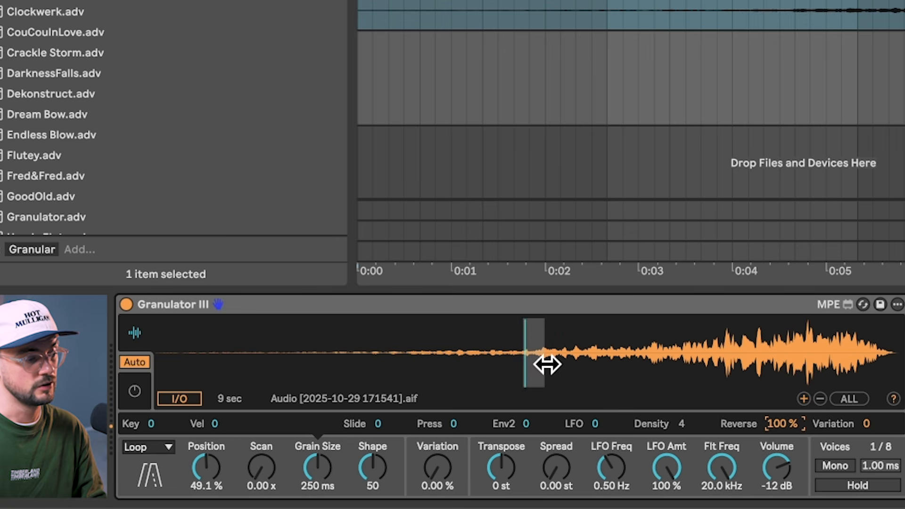
click(263, 470)
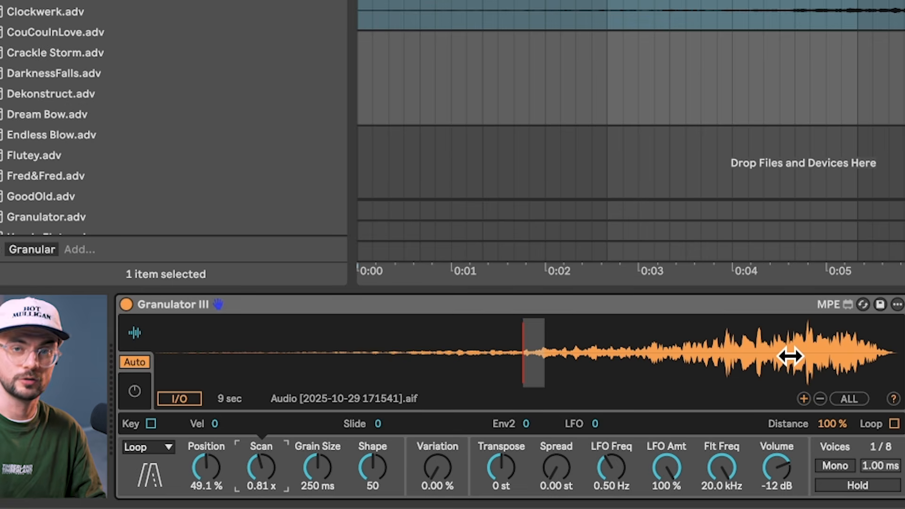
drag(317, 465, 317, 443)
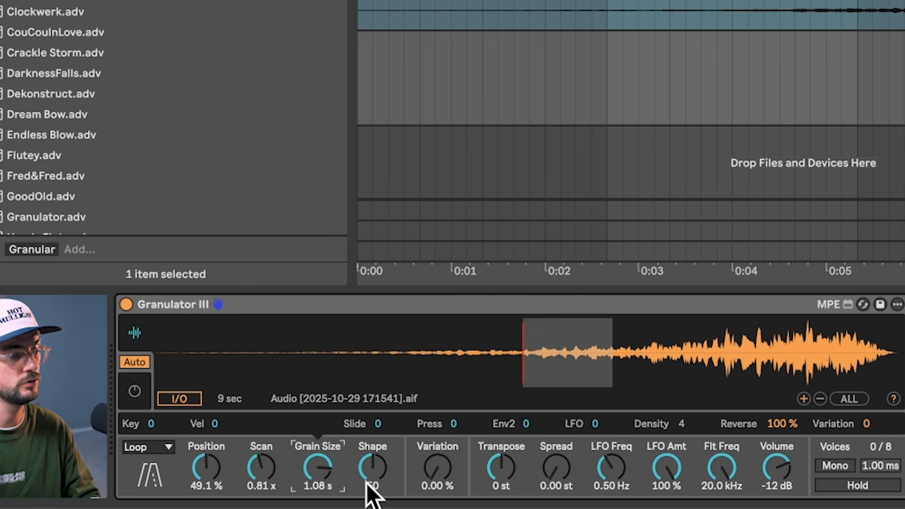
Switch Granulator III from Loop to Cloud mode and show the Grain Size settings
click(160, 446)
click(145, 498)
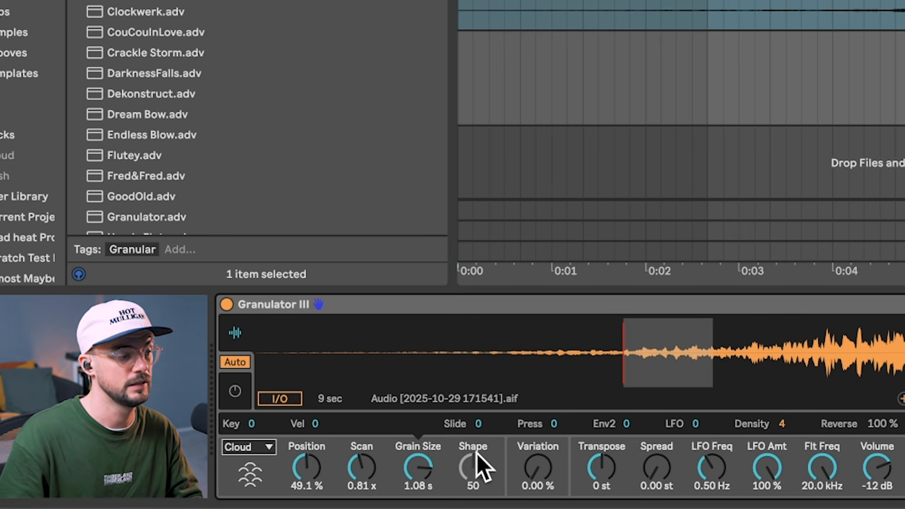
click(431, 464)
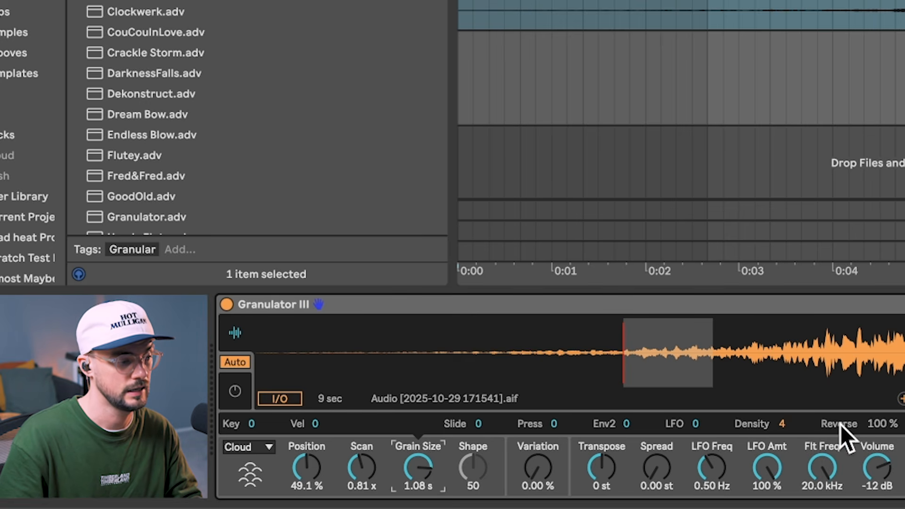
Try a transpose variation of 22.49 with the overall Variation amount at 33 %
click(530, 469)
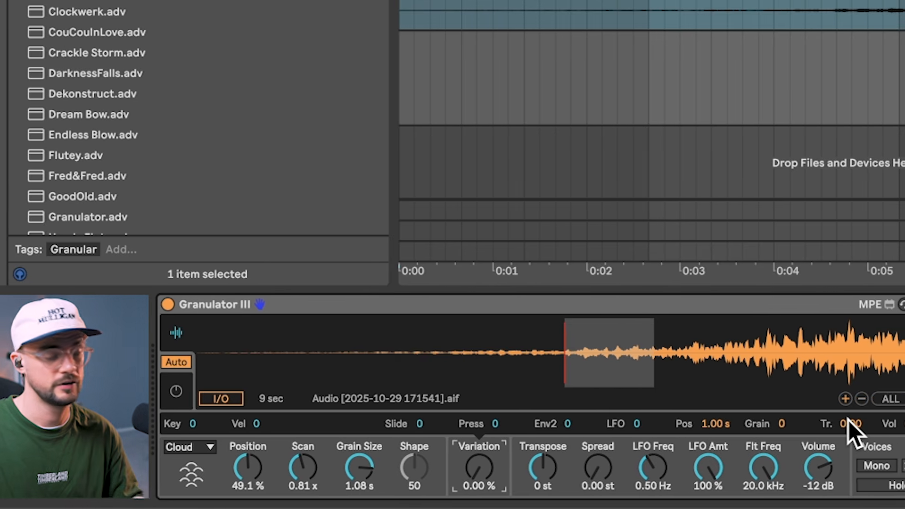
drag(818, 423, 819, 436)
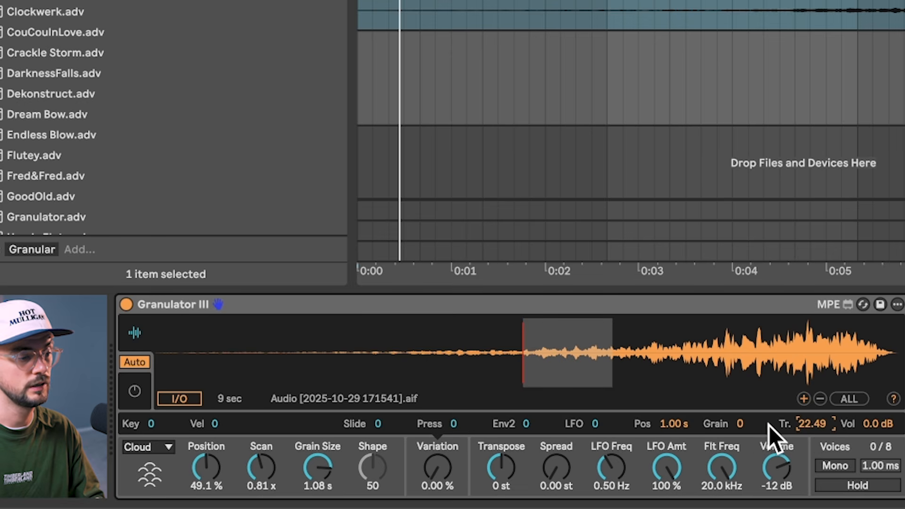
drag(437, 466, 437, 454)
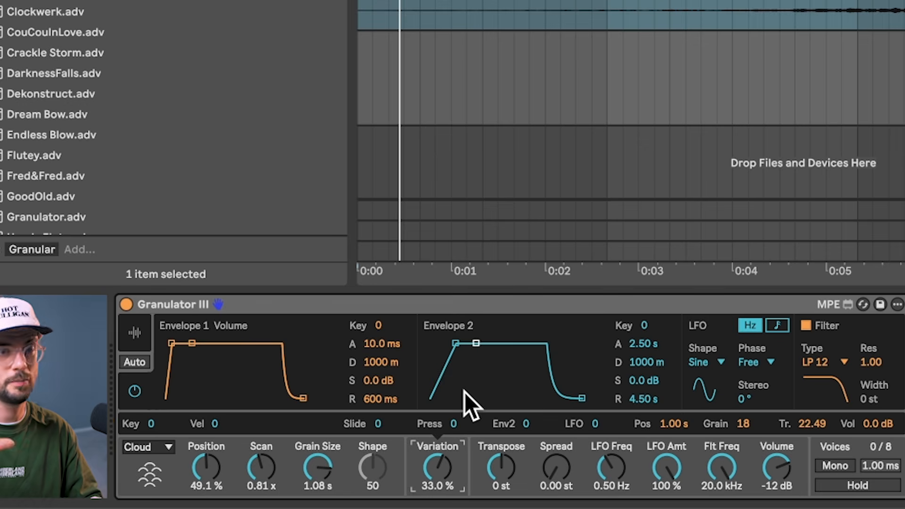
Reduce the transpose variation to 0.42, the grain variation to 6 and Variation to 14.9 %, and return to the sample waveform
double_click(808, 423)
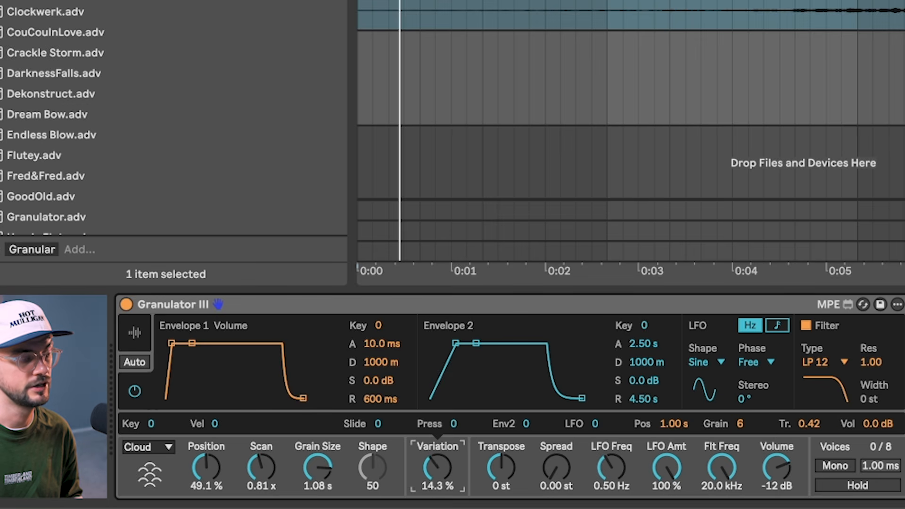
click(128, 332)
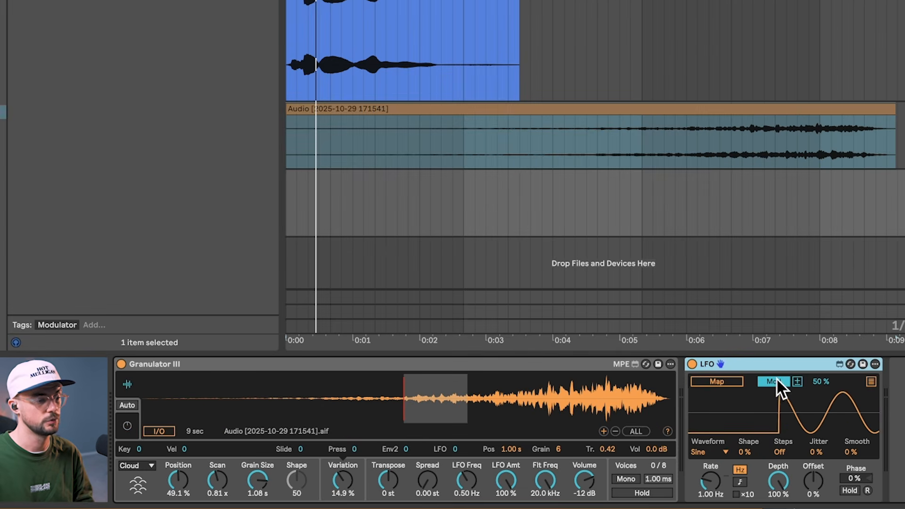
Switch the LFO to Remote mode, map it to Granulator III's Position and raise the mapping minimum to 36 %
click(775, 379)
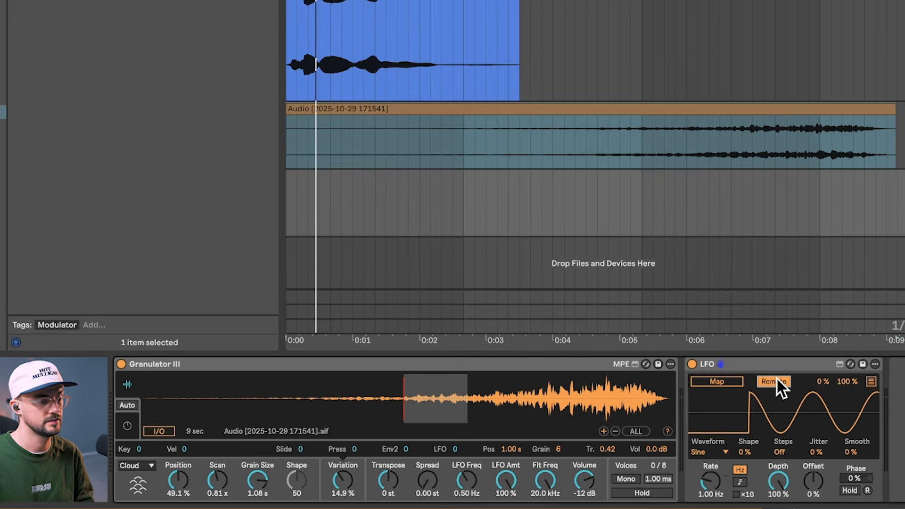
click(731, 382)
click(177, 478)
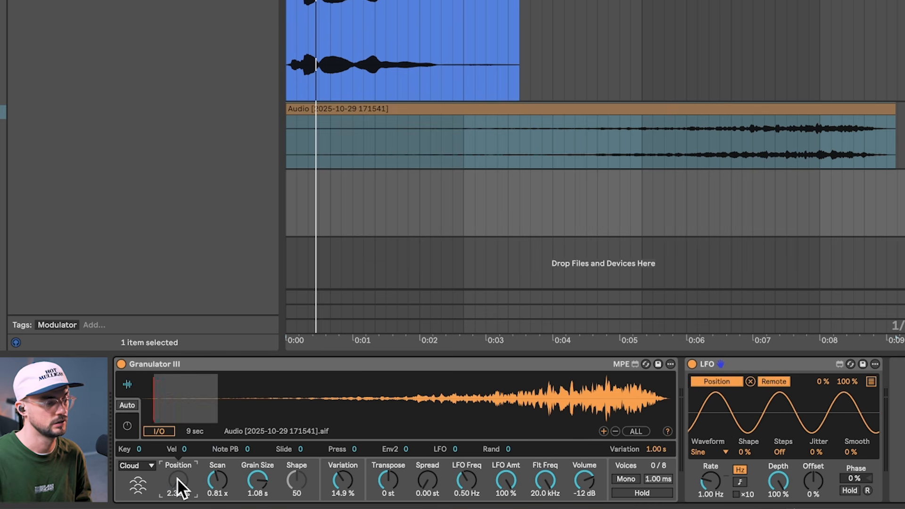
drag(820, 383, 820, 360)
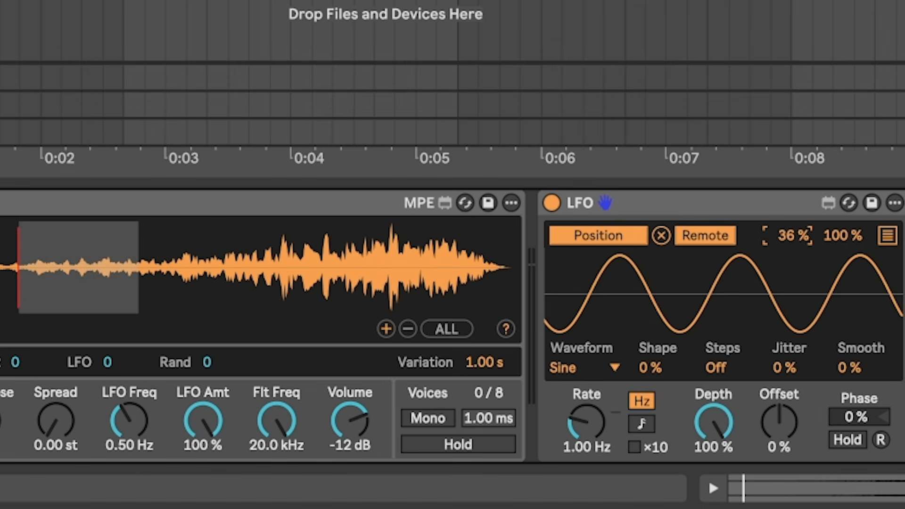
Set the LFO's Position mapping range to 40–54 % and slow the LFO rate to 0.37 Hz
drag(793, 236, 794, 230)
drag(850, 236, 849, 276)
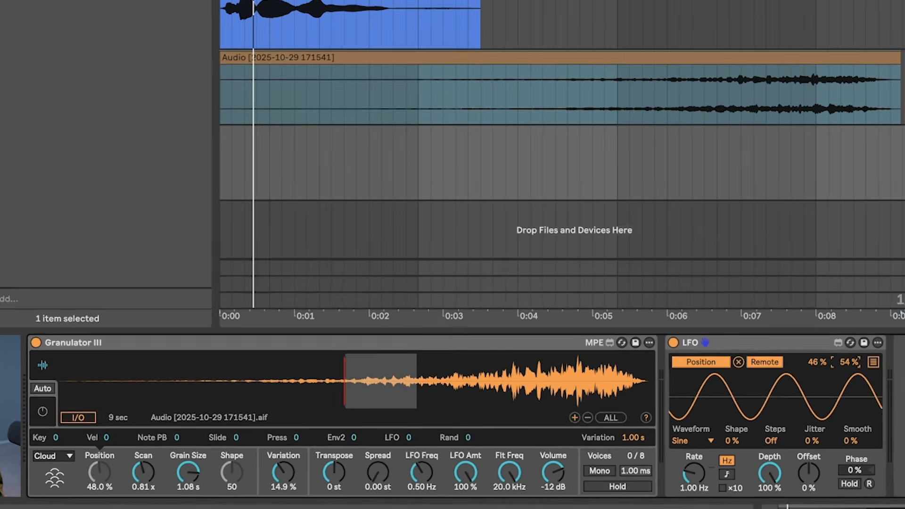
drag(817, 361, 816, 365)
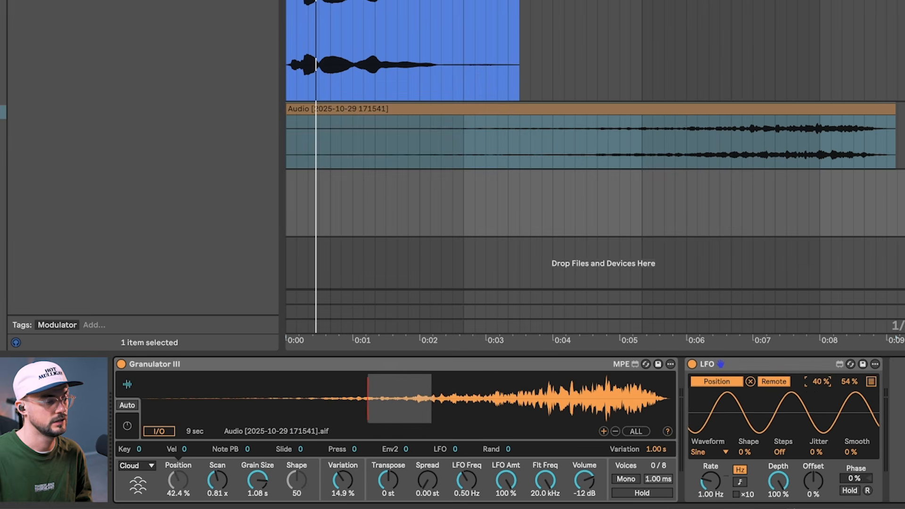
drag(709, 481, 710, 485)
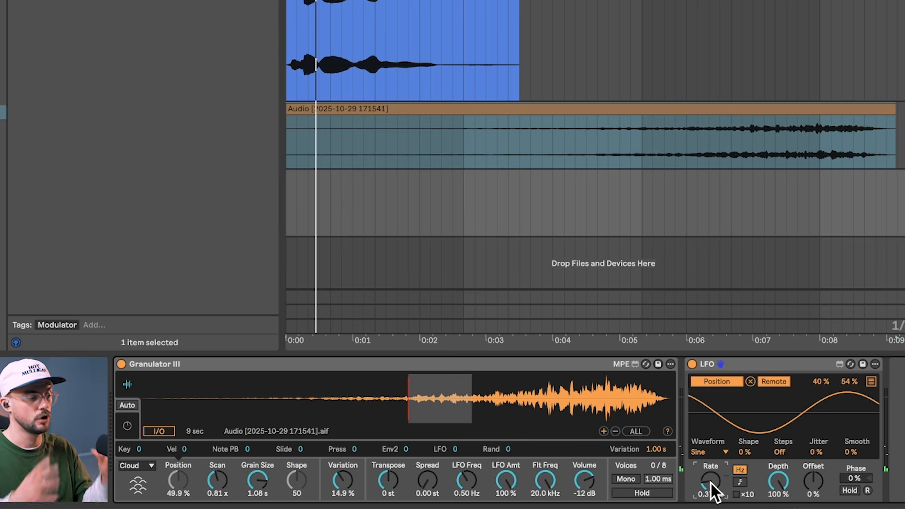
Reduce Granulator III's Scan to 0.05 x and its Grain Size to 322 ms
click(220, 469)
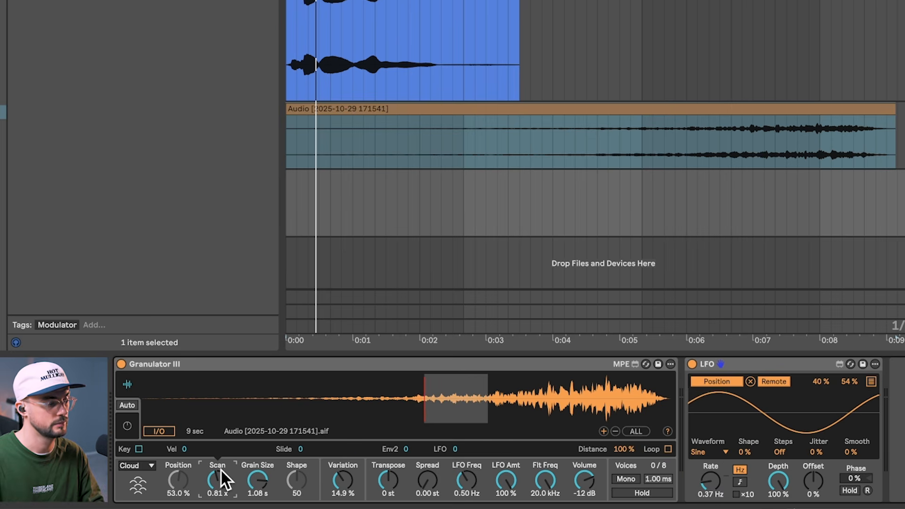
drag(221, 473, 222, 506)
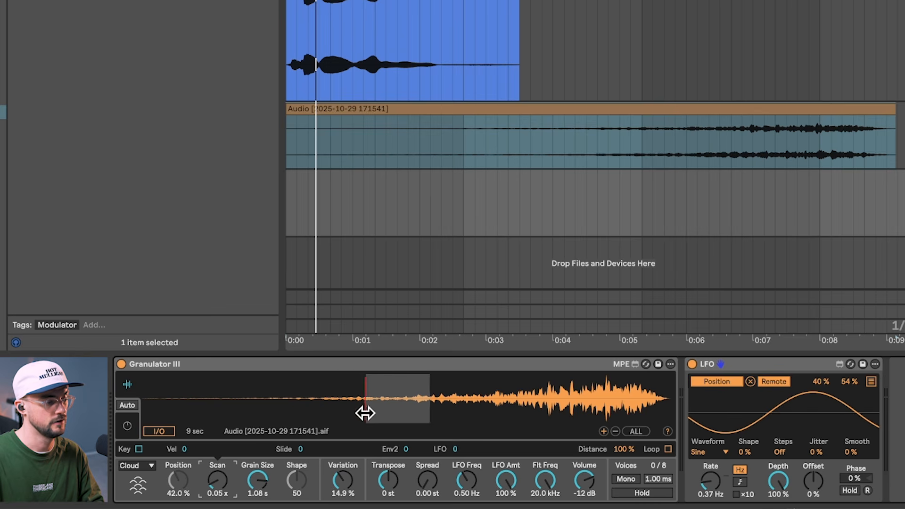
click(258, 481)
drag(258, 479, 258, 459)
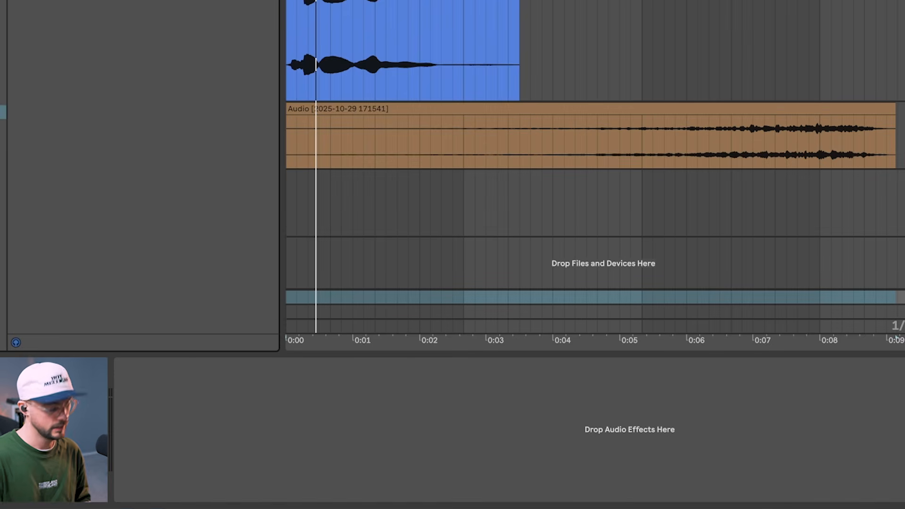
Load the Concert Hall reverb preset on the return track and lengthen its decay
click(1, 82)
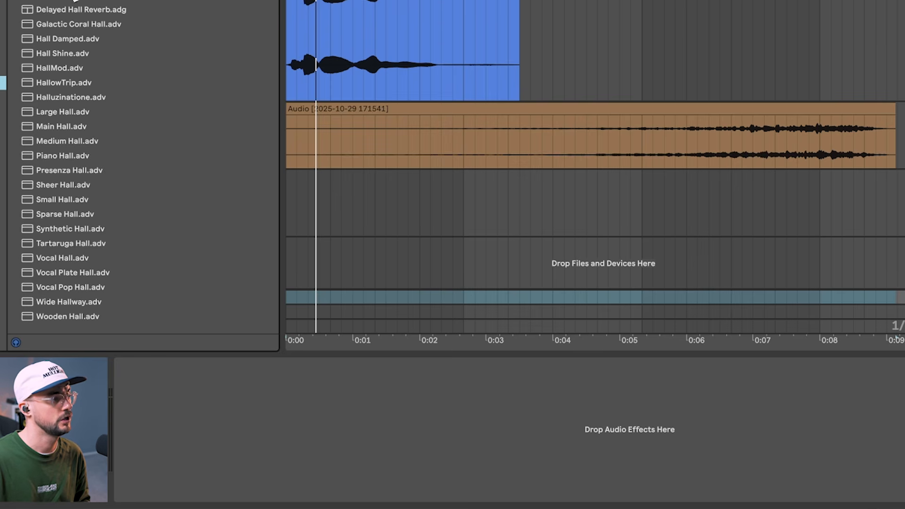
double_click(83, 0)
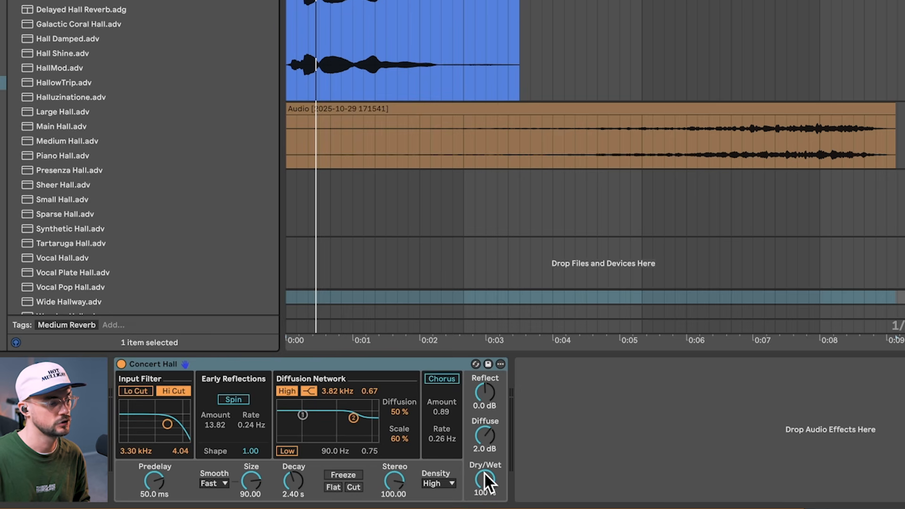
click(293, 481)
drag(293, 480, 293, 476)
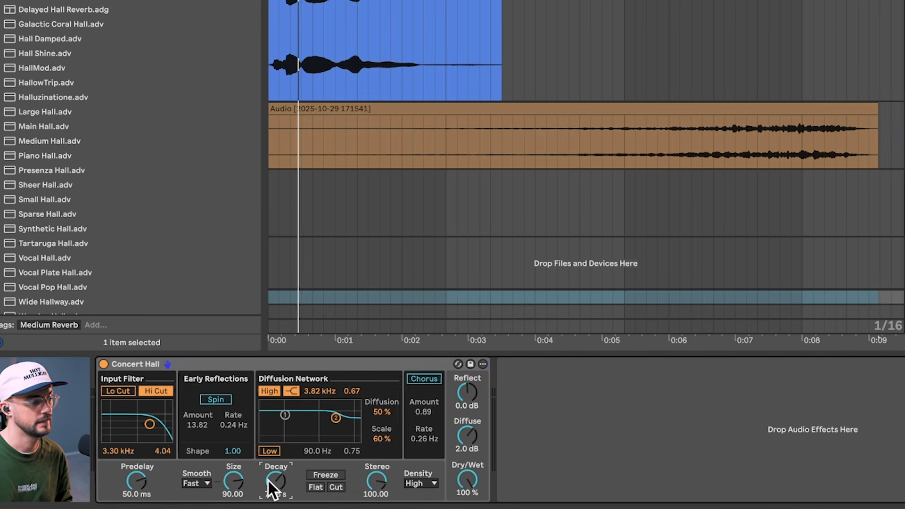
Set the LFO's Position mapping range to 42–63 % and adjust the attack and release of Granulator III's volume envelope
drag(880, 201, 829, 200)
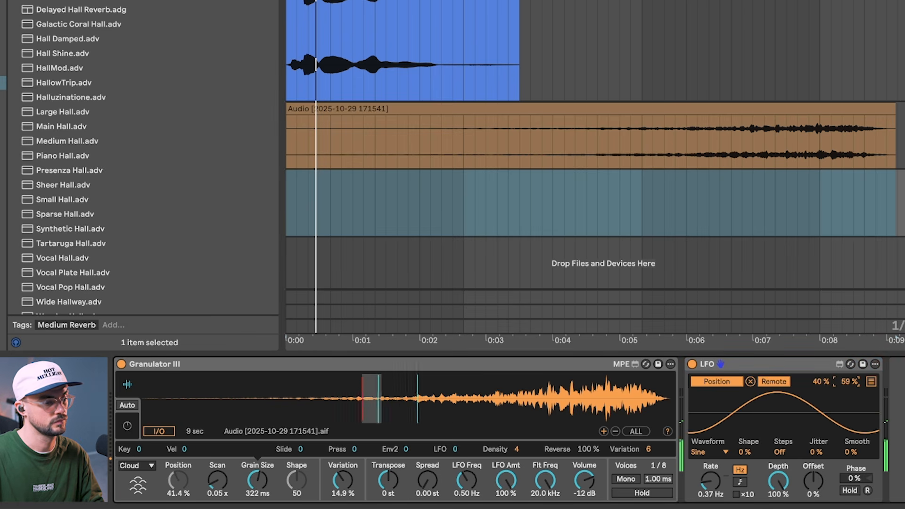
drag(851, 380, 850, 374)
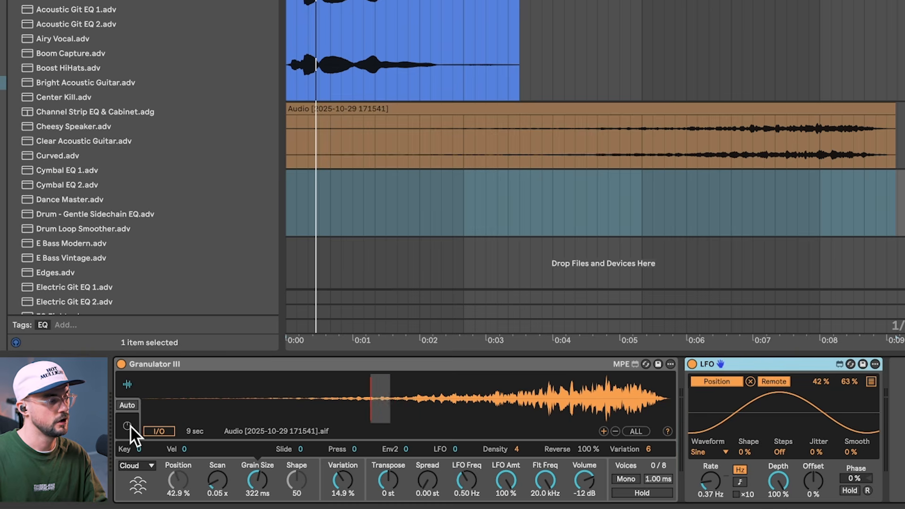
click(127, 425)
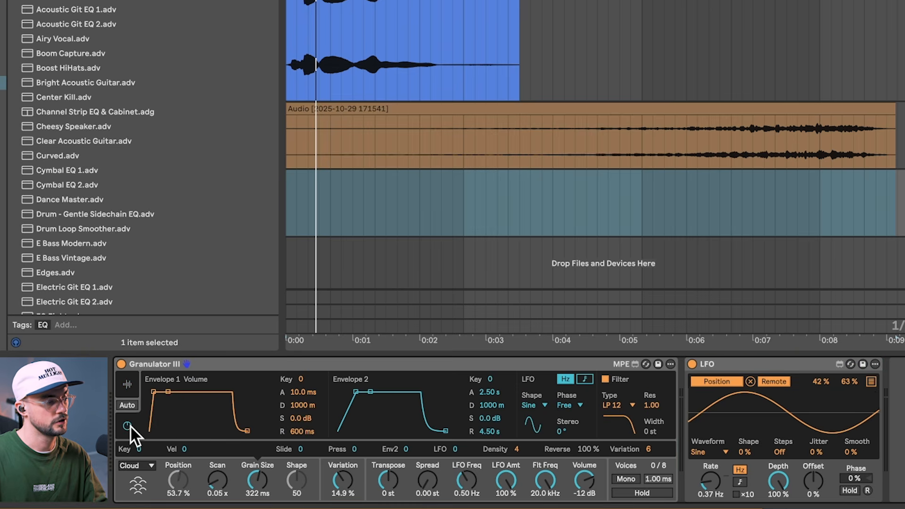
mouse_move(301, 393)
mouse_down()
mouse_move(302, 372)
mouse_move(299, 393)
mouse_up()
mouse_move(301, 430)
mouse_down()
mouse_move(301, 415)
mouse_move(298, 427)
mouse_up()
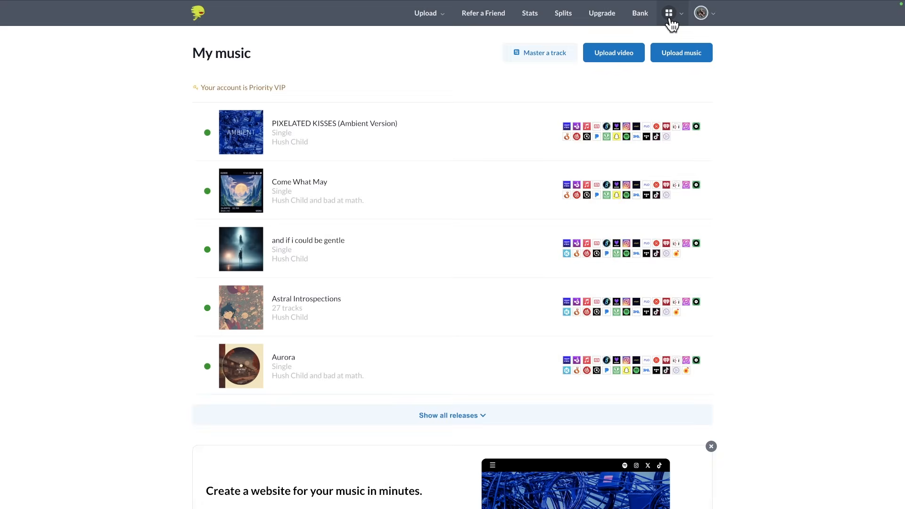
On the DistroKid website, look through the Goodies offered under Get heard now and Promote yourself
click(668, 15)
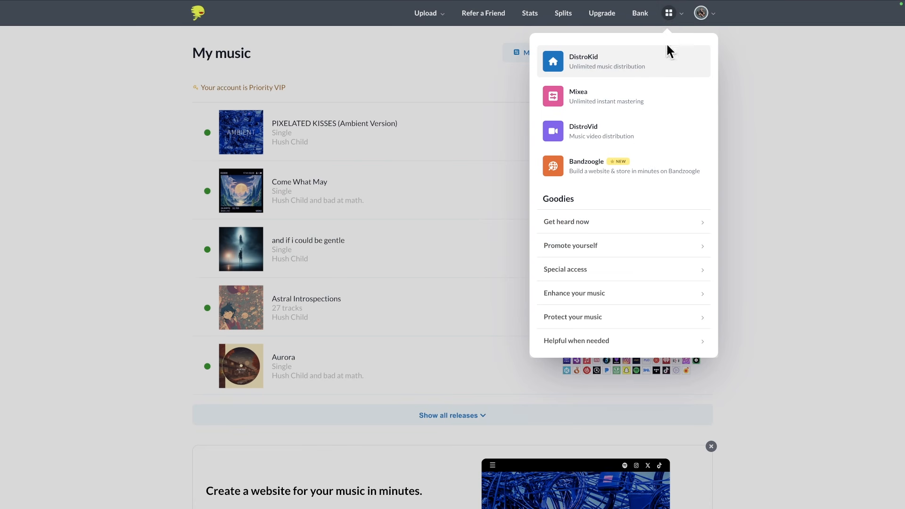
click(640, 219)
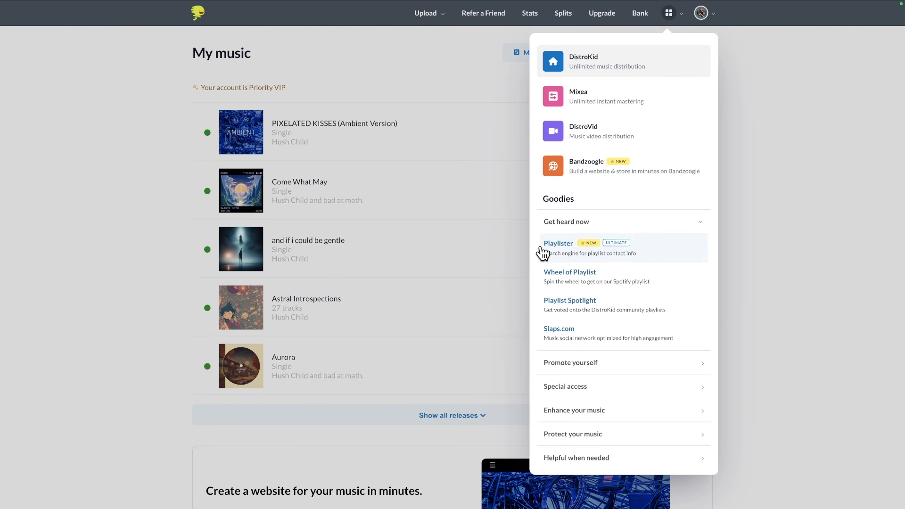
click(597, 221)
click(588, 246)
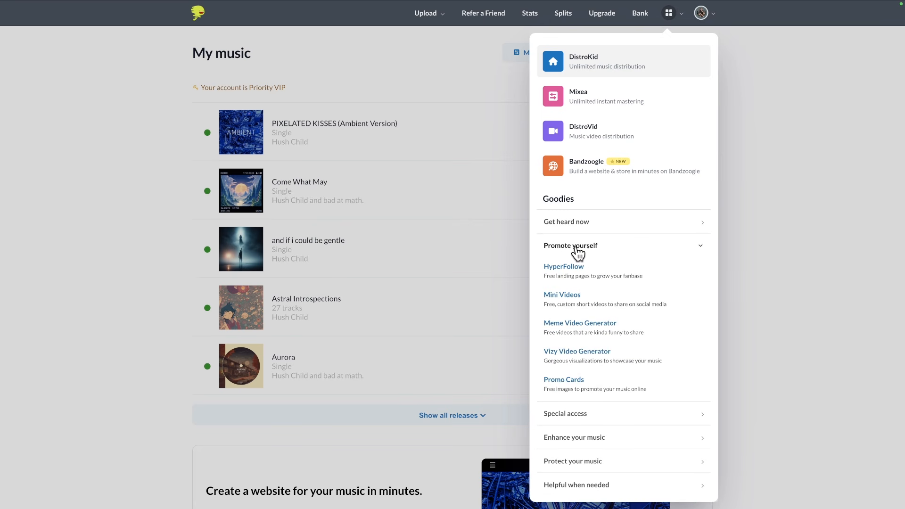
click(601, 249)
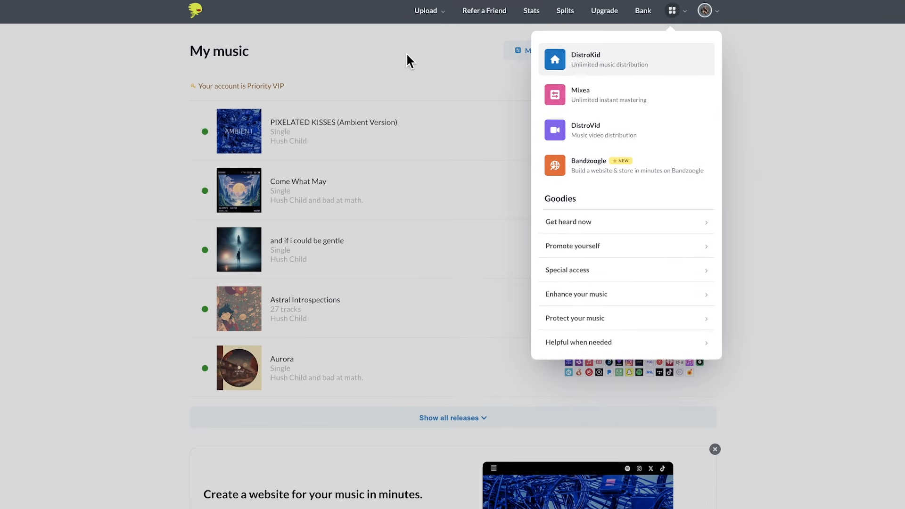
click(412, 64)
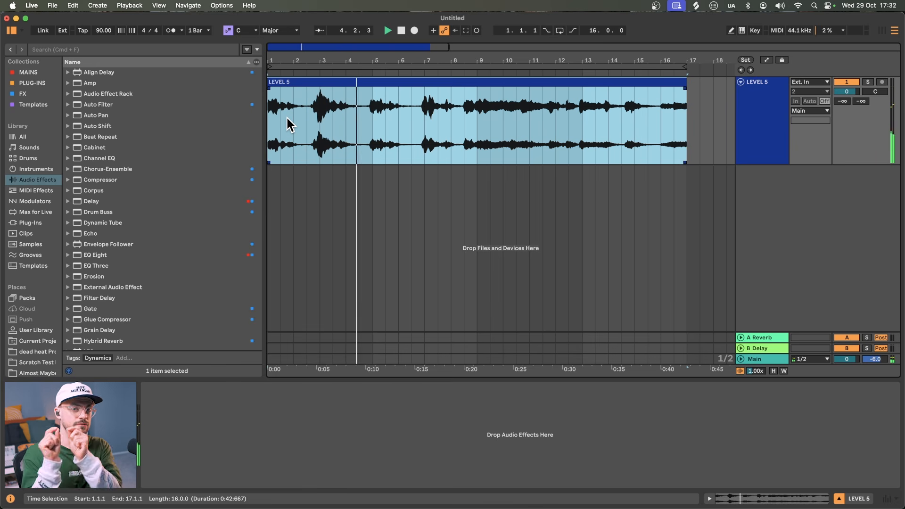
In Ableton Live, search the audio effects for SHIFT and add Auto Shift to the LEVEL 5 track
click(83, 49)
text(SHIFTER)
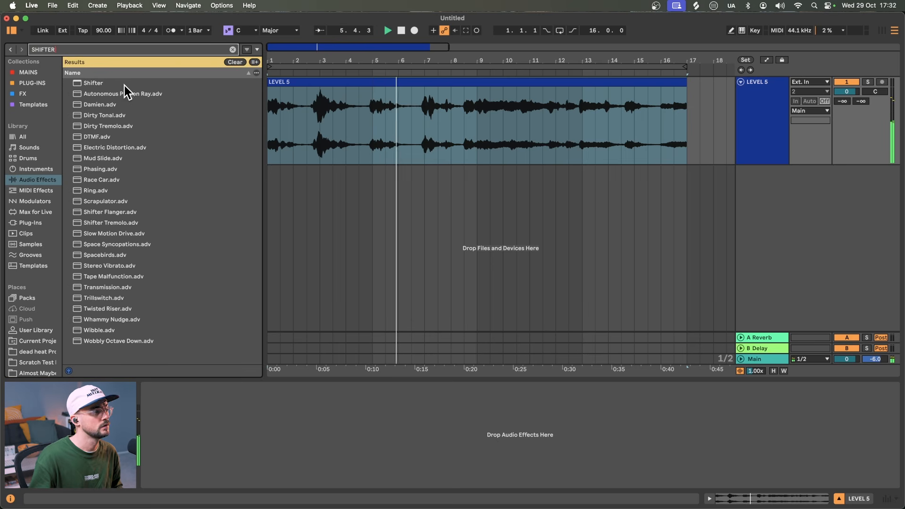
key(BackSpace)
key(BackSpace)
drag(93, 83, 352, 112)
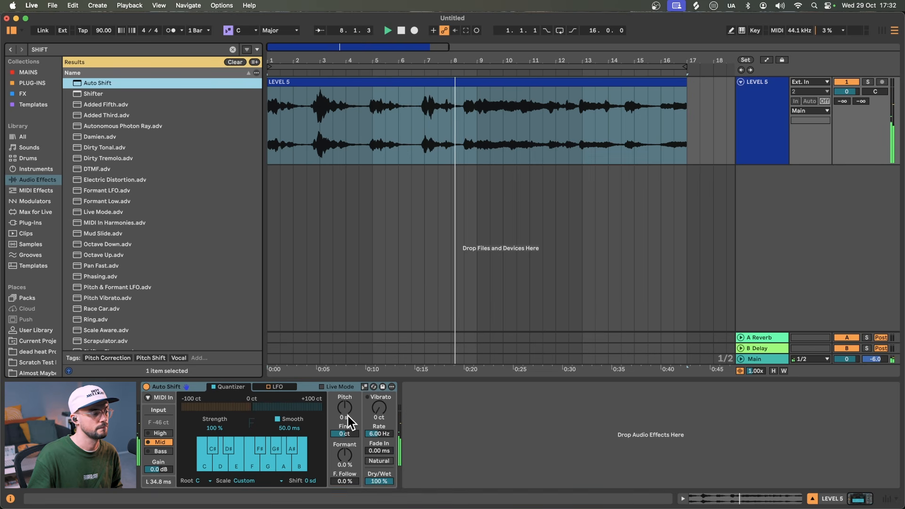
Stop playback, split the LEVEL 5 clip at 8.3.1 and delete everything after the split
key(space)
click(473, 106)
click(466, 105)
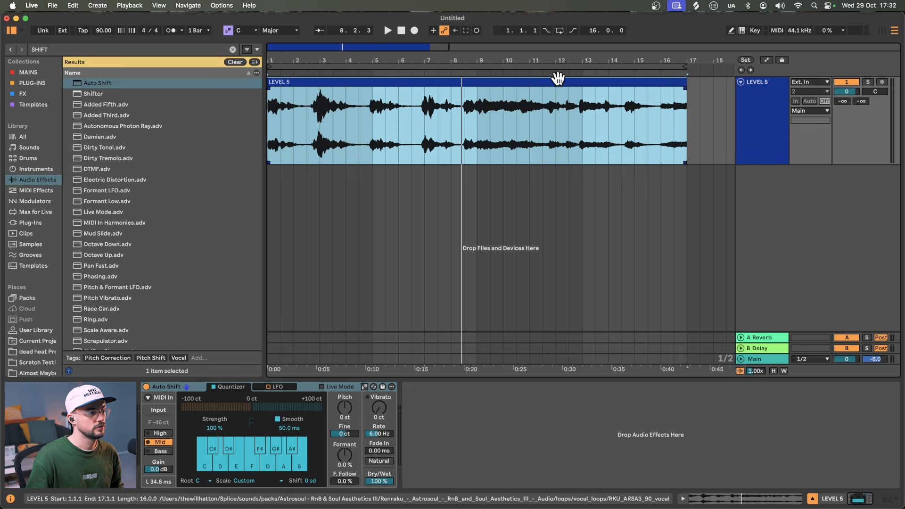
key(super+e)
click(509, 78)
key(Delete)
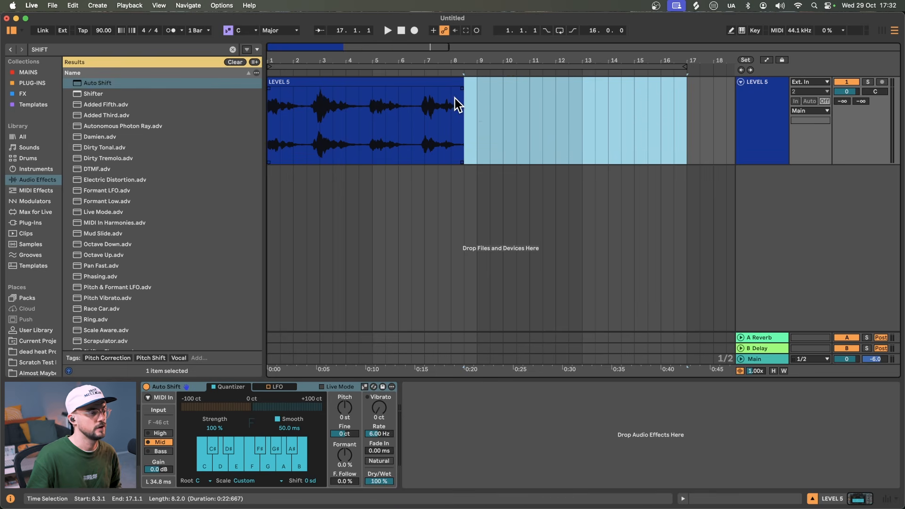
Split the LEVEL 5 clip at 8.1.1 and duplicate its last half bar to extend the audio to 9.1.1
scroll(451, 107, up, 5)
click(449, 106)
click(466, 82)
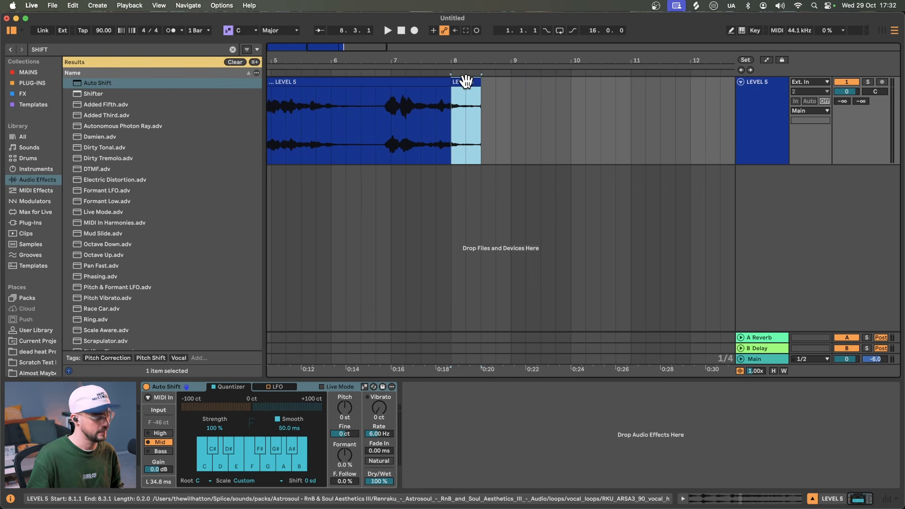
key(super+d)
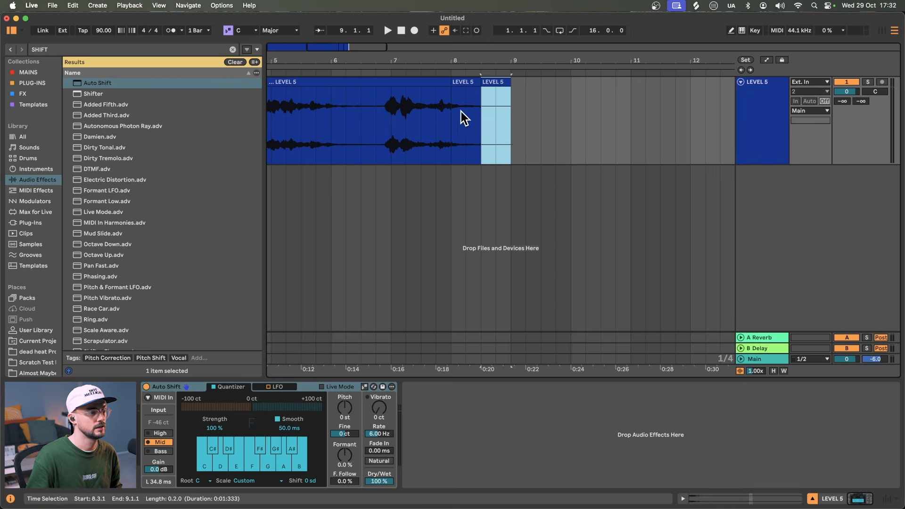
click(469, 117)
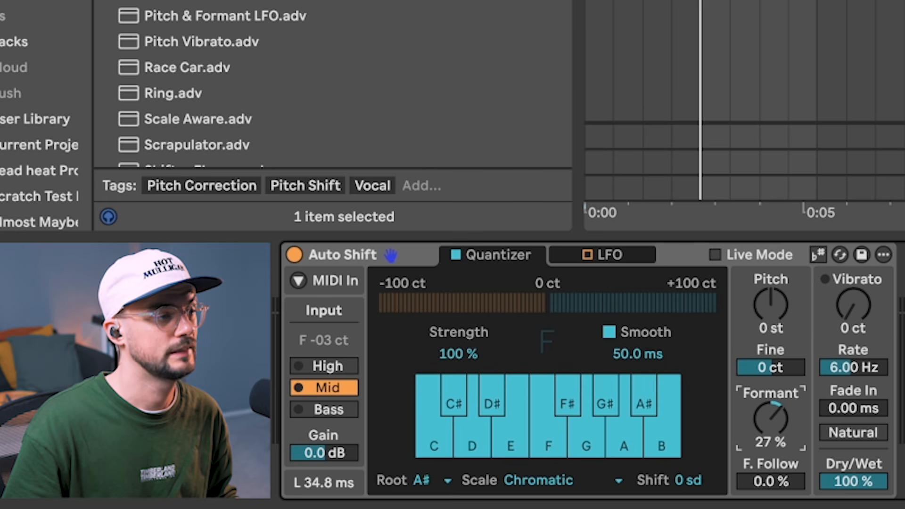
Set Auto Shift's Smooth time to 135 ms and its correction Strength to 73 %
key(space)
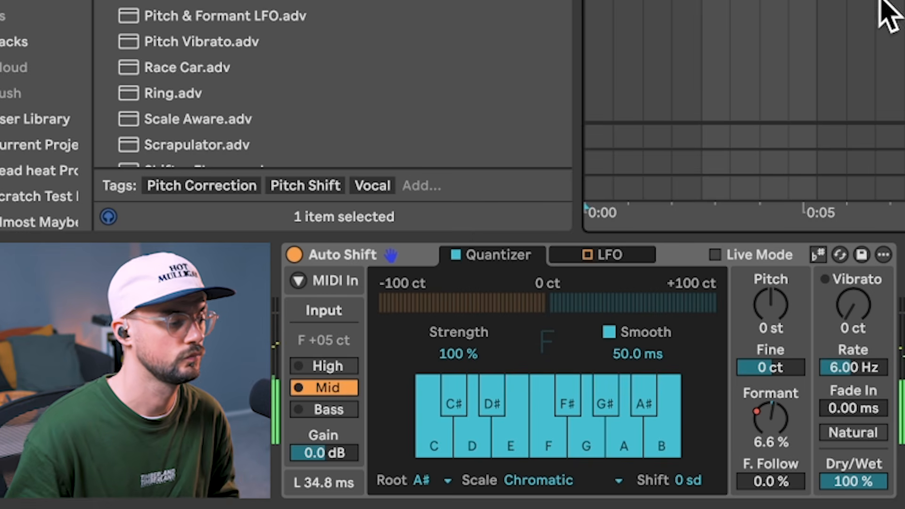
drag(678, 352, 679, 332)
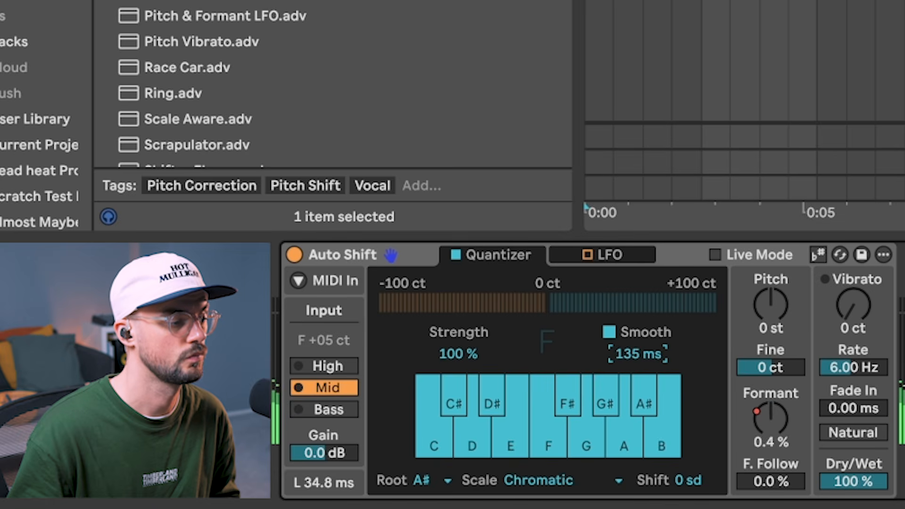
drag(482, 354, 482, 366)
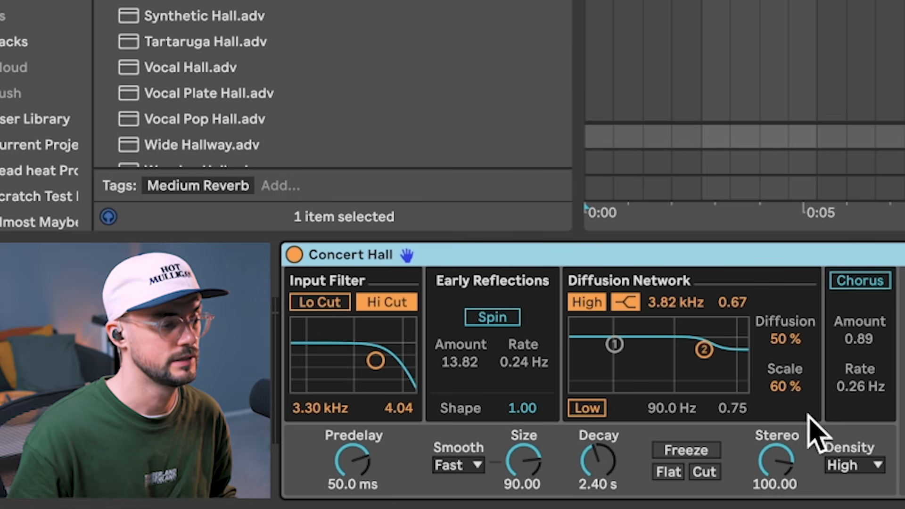
Lengthen the Concert Hall reverb's decay to 8.96 s and add Grain Delay after it on the return track
click(604, 452)
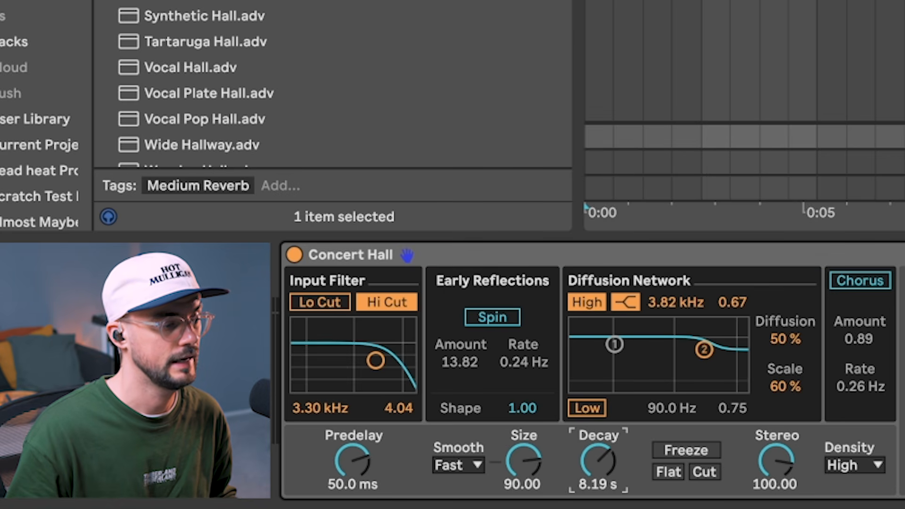
key(ctrl+f)
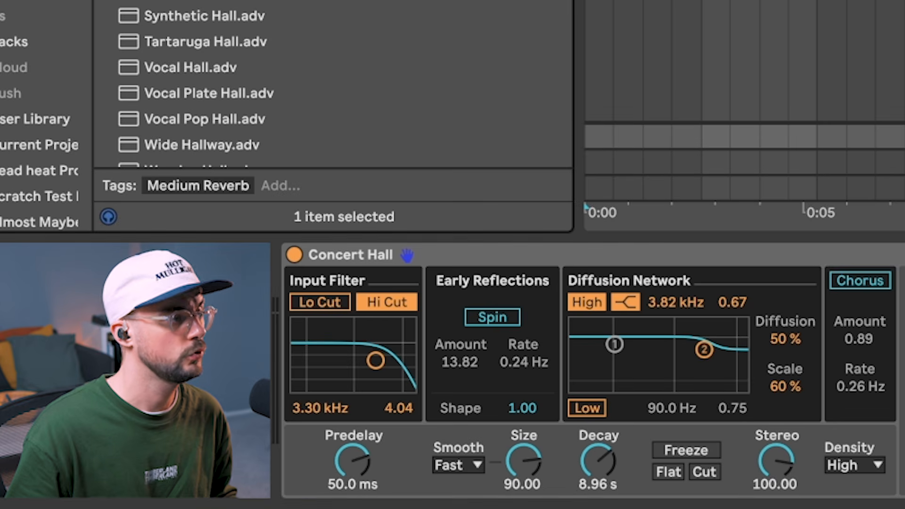
key(BackSpace)
text(grain)
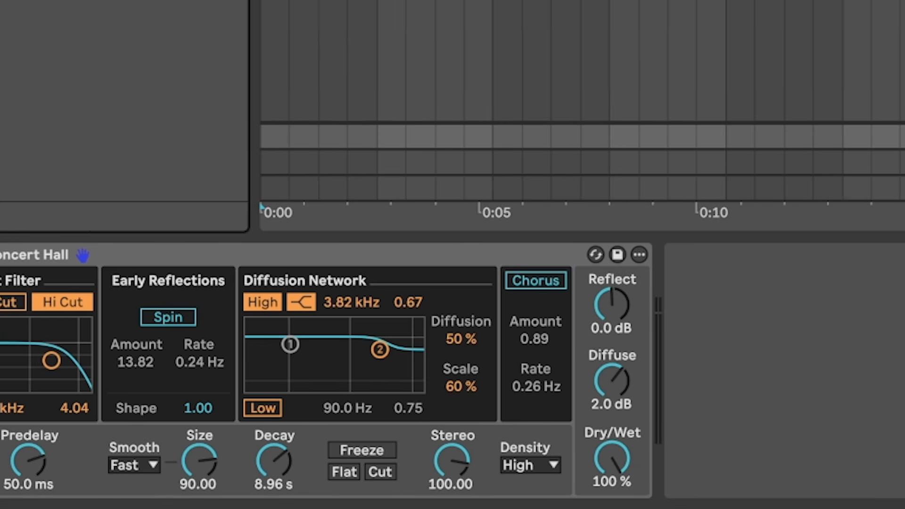
key(Return)
Set Grain Delay to 53.8 ms spray, 1.00 Hz frequency, 12.0 pitch and 50 % feedback
click(374, 282)
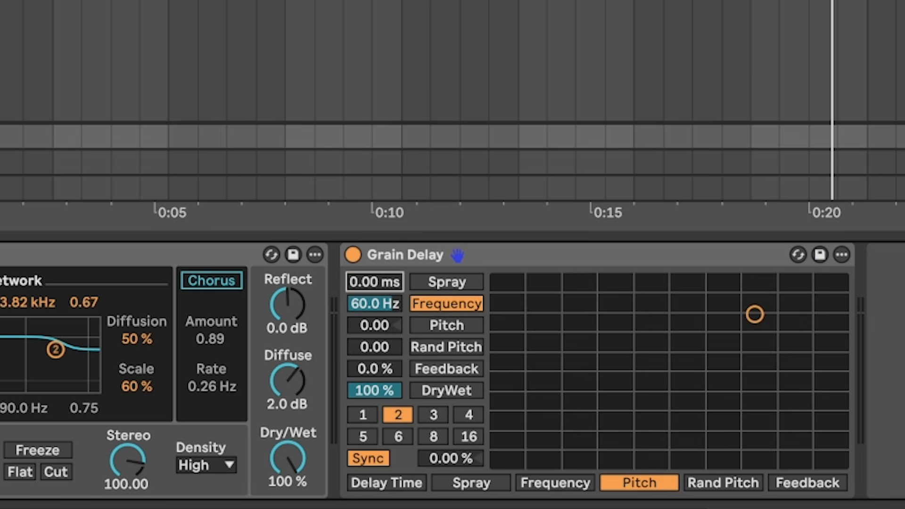
mouse_move(380, 325)
mouse_down()
mouse_move(379, 292)
mouse_move(387, 330)
mouse_up()
click(375, 368)
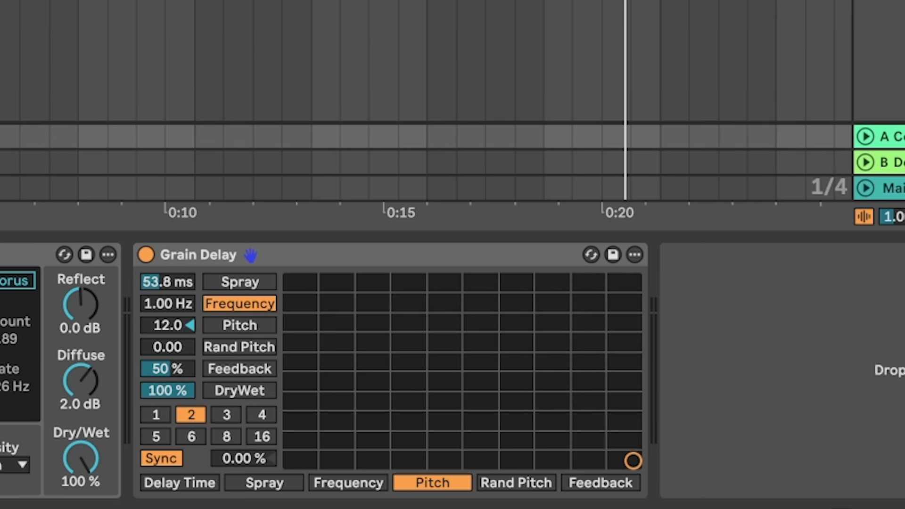
Add Align Delay after Grain Delay and open its right-channel delay time for editing
drag(788, 343, 744, 340)
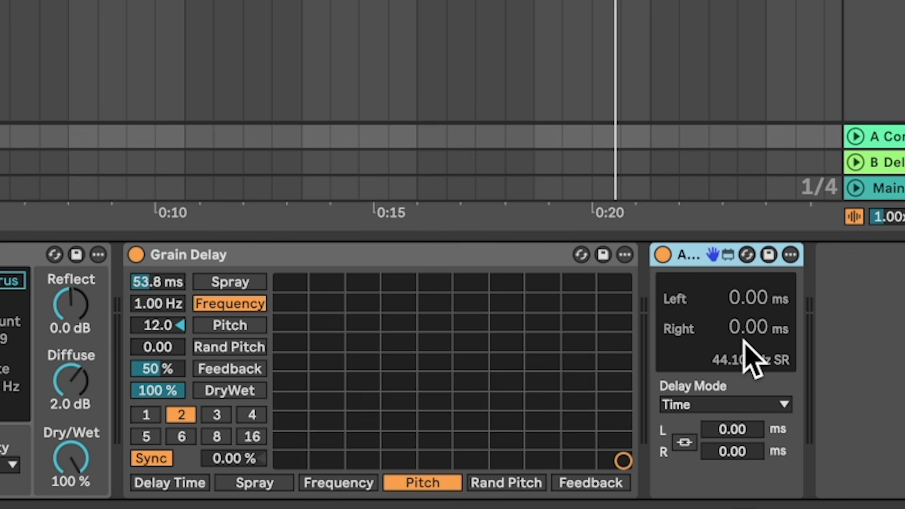
click(731, 451)
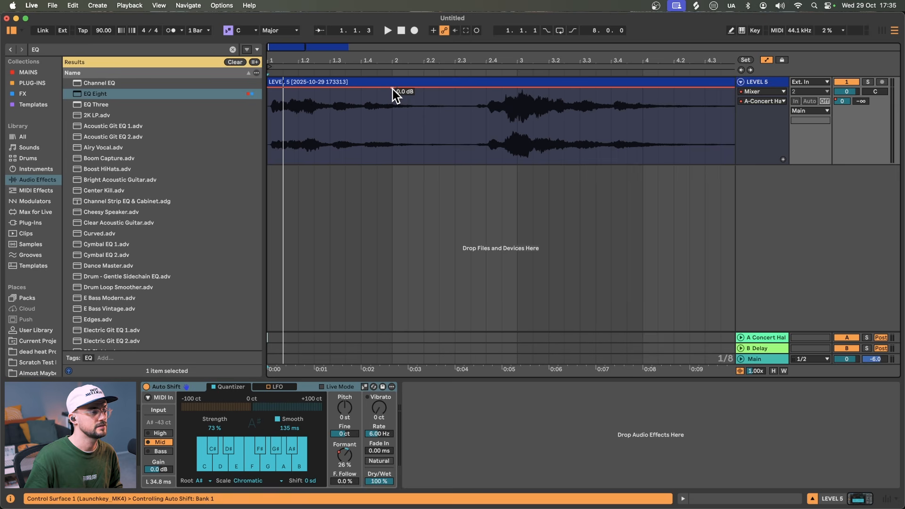
Draw automation for the LEVEL 5 track's Concert Hall send, keeping it at -∞ dB between short swells, and play it back
drag(362, 88, 363, 163)
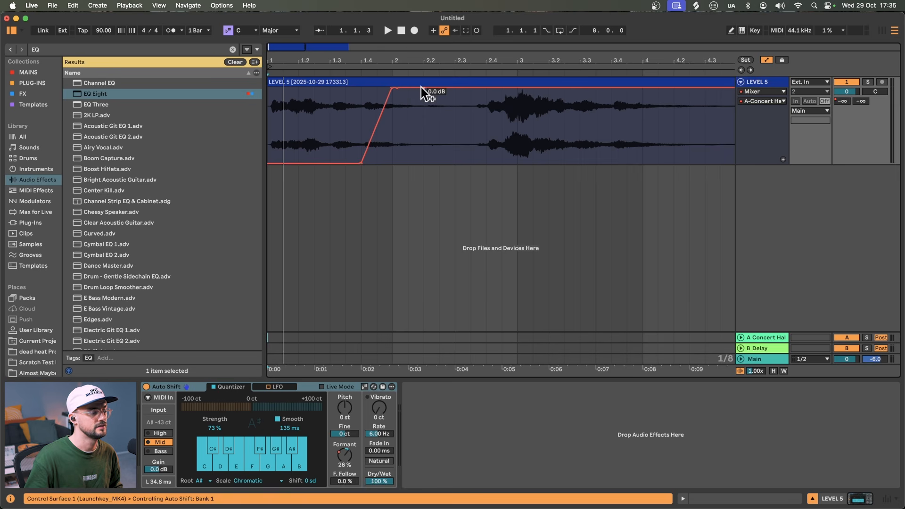
drag(421, 88, 420, 163)
scroll(495, 141, right, 2)
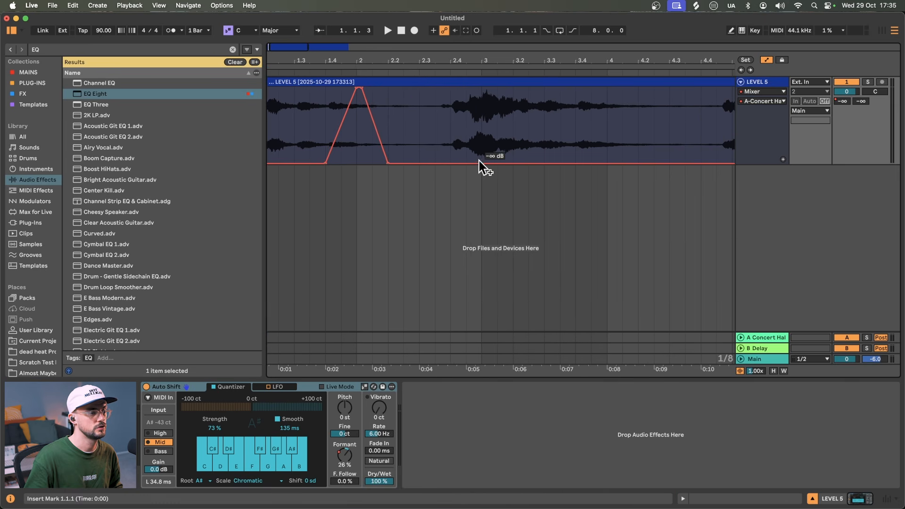
mouse_move(490, 160)
mouse_down()
mouse_move(491, 128)
mouse_move(513, 163)
mouse_up()
scroll(584, 128, right, 5)
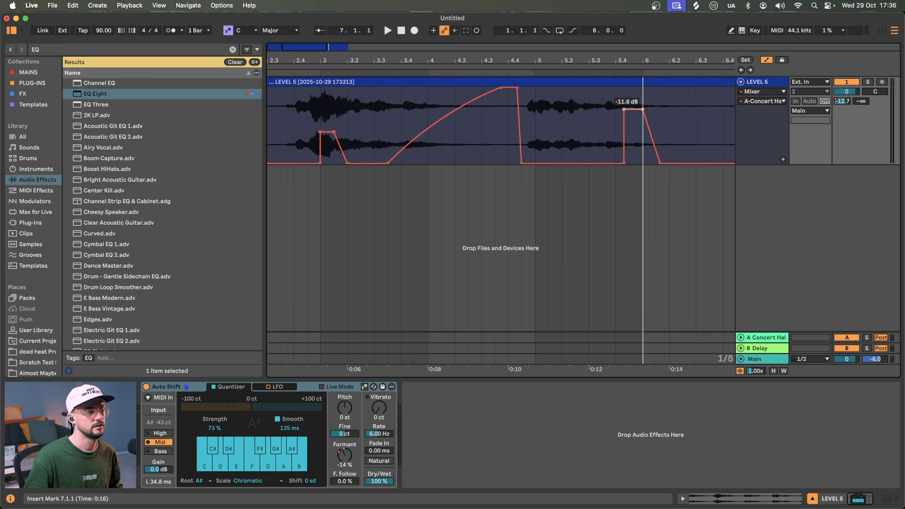
key(space)
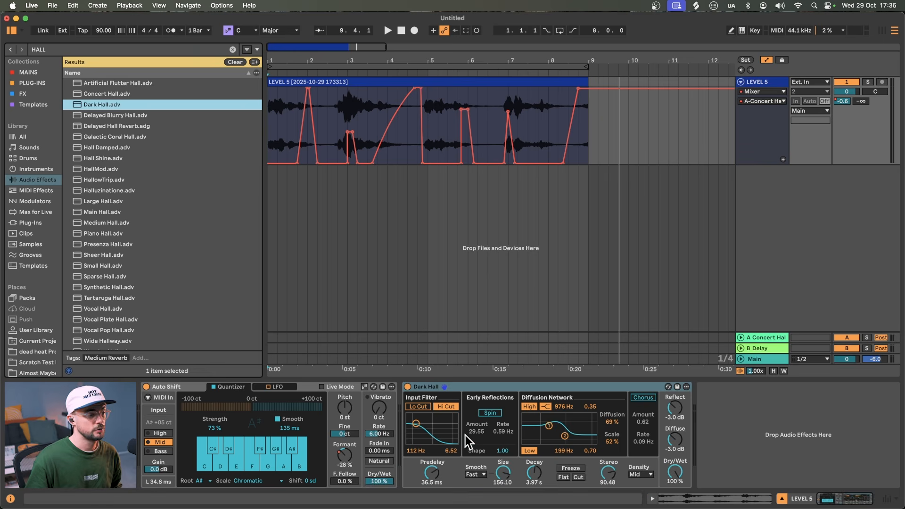
Set the Dark Hall reverb's decay to 6.24 s
click(533, 472)
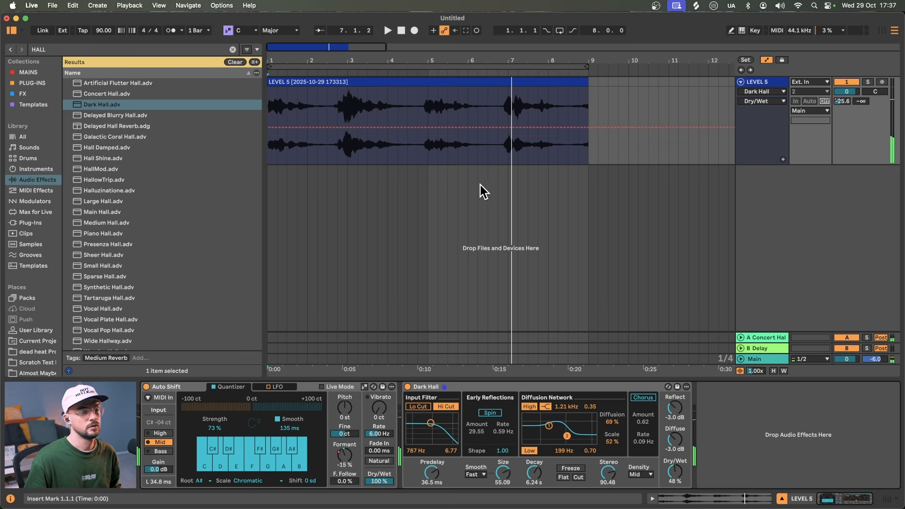
Insert a new audio track with its input set to Resampling and record the processed LEVEL 5 vocal onto it
key(super+t)
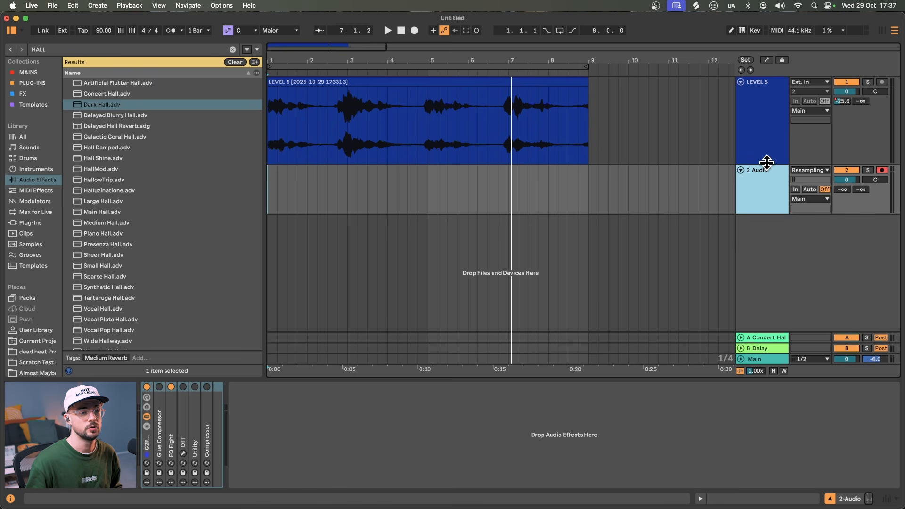
click(822, 170)
click(754, 197)
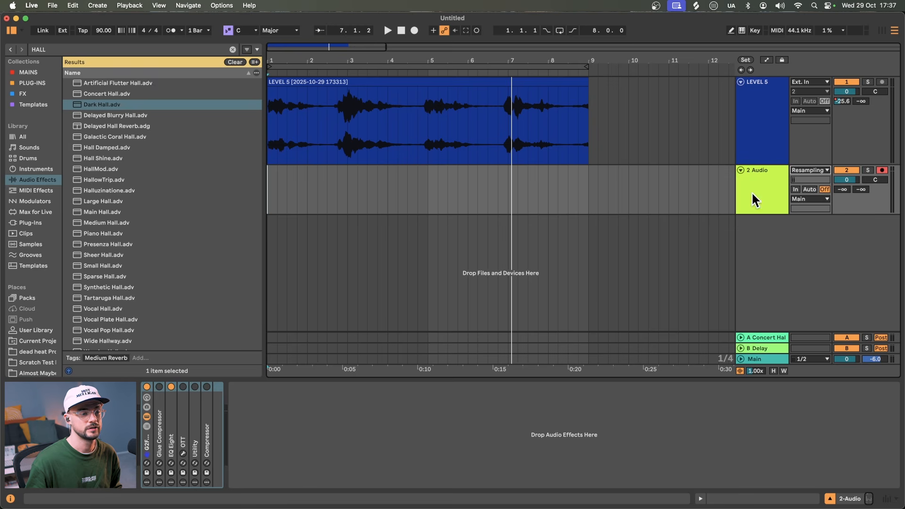
click(401, 31)
click(413, 31)
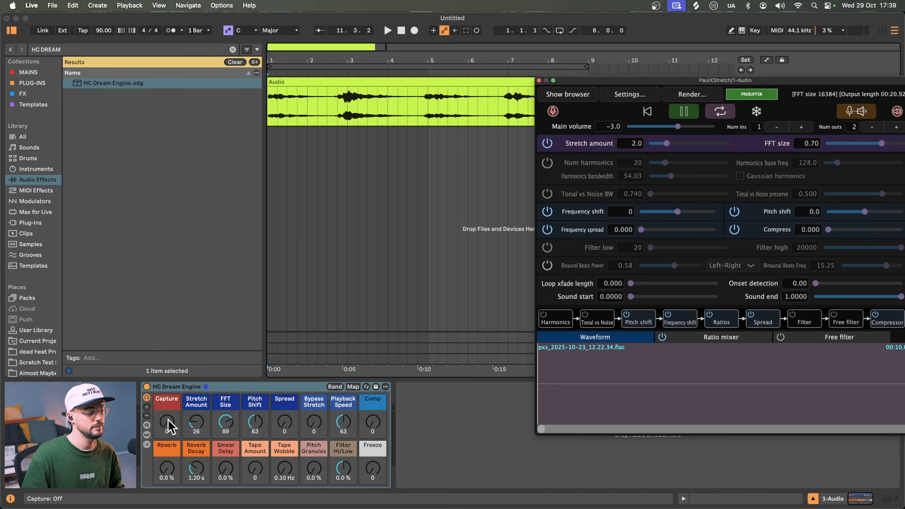
Capture the resampled vocal into HC Dream Engine with its Capture control
drag(168, 420, 168, 420)
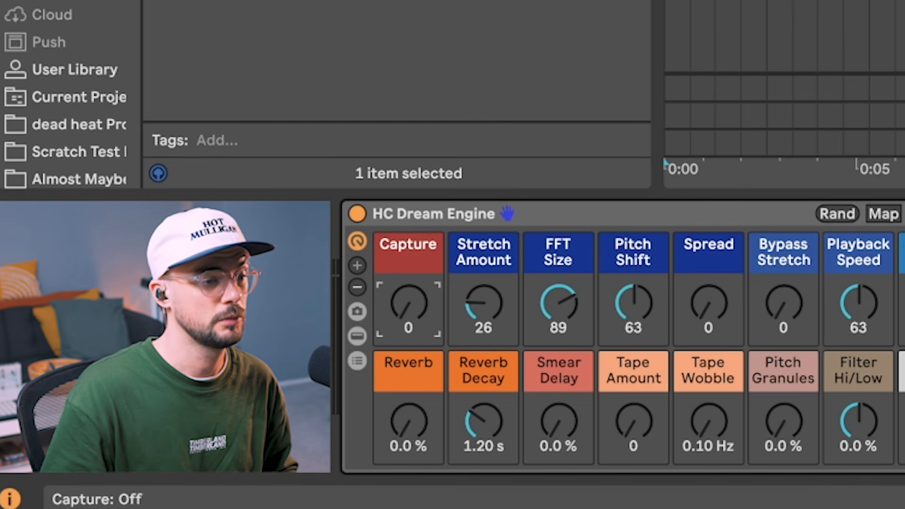
drag(403, 307, 403, 302)
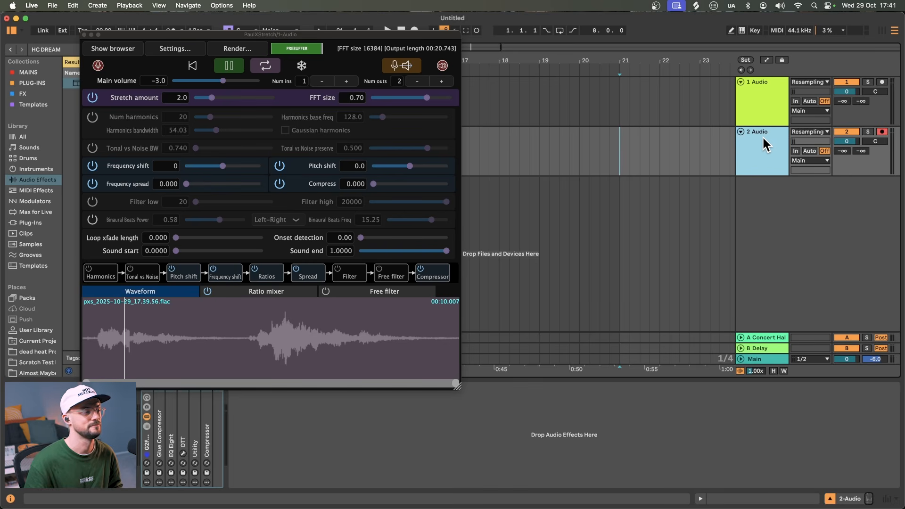
Start playback and record the output of HC Dream Engine onto the 2 Audio track
key(space)
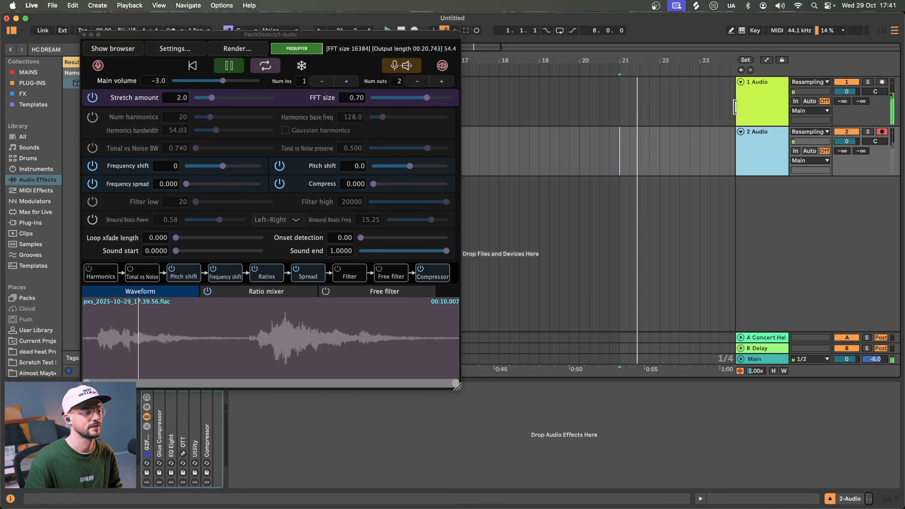
click(414, 29)
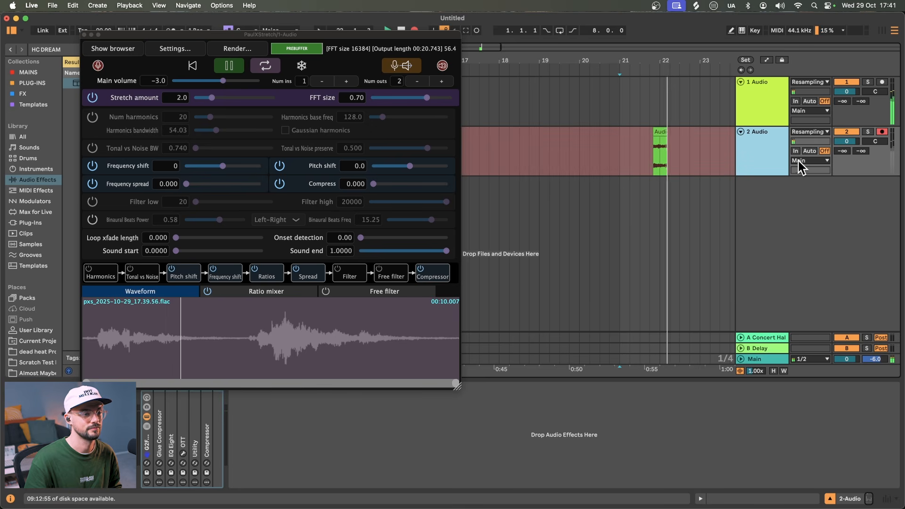
click(760, 135)
Set HC Dream Engine's Stretch Amount to 33, FFT Size to 103, Spread to 53, Reverb to 59 %, Reverb Decay to 3.10 s and Smear Delay to 34 %
drag(198, 420, 284, 415)
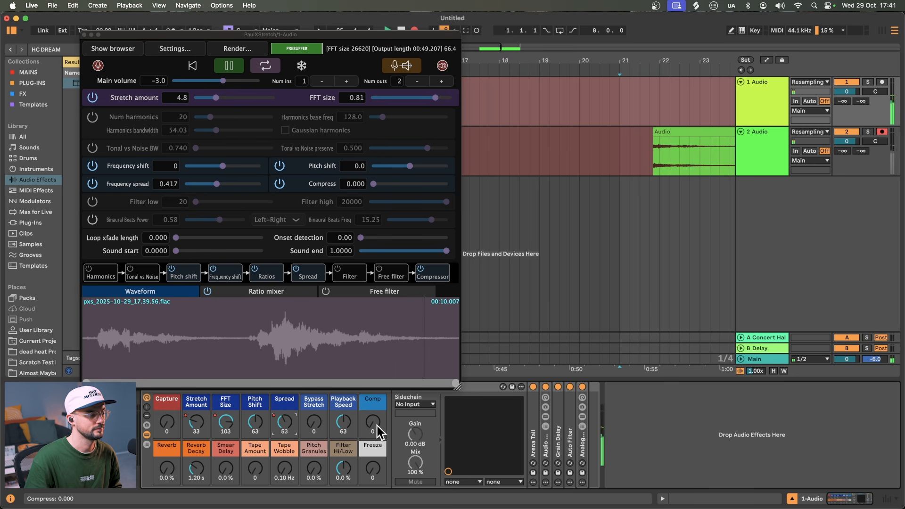
drag(179, 473, 179, 465)
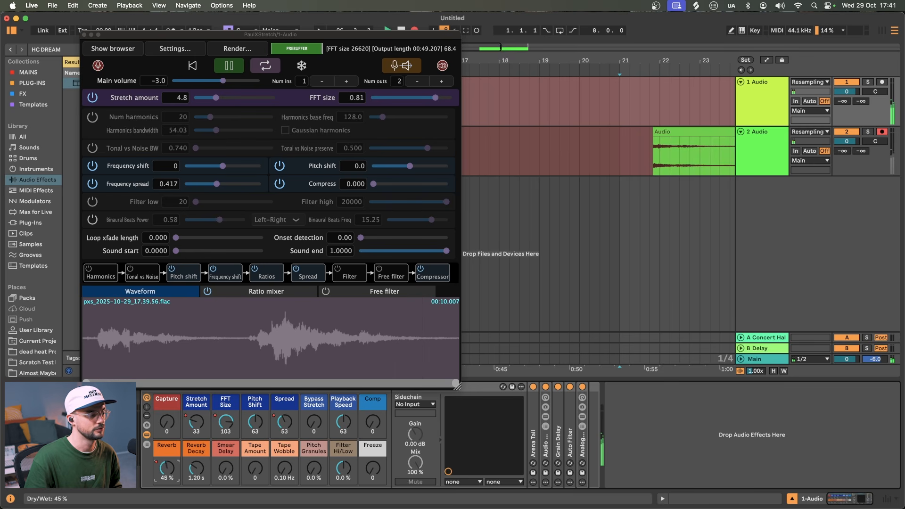
click(196, 468)
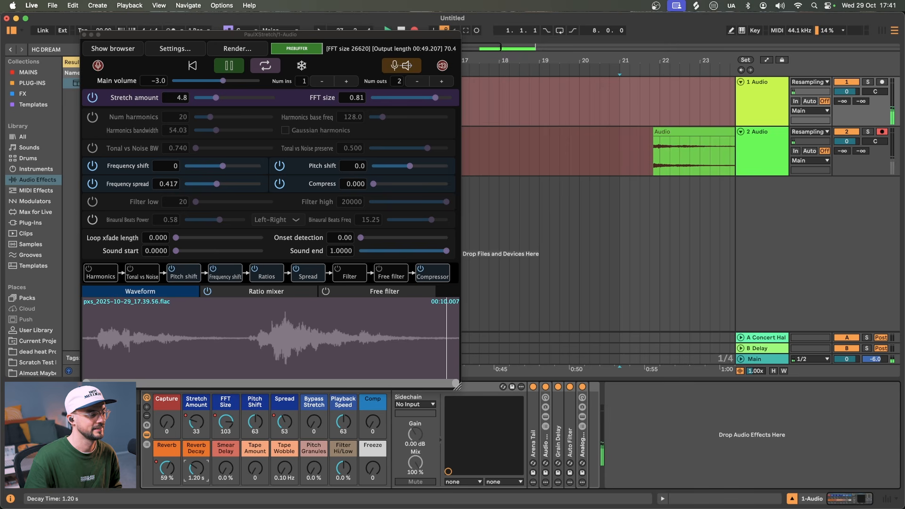
drag(226, 470, 226, 462)
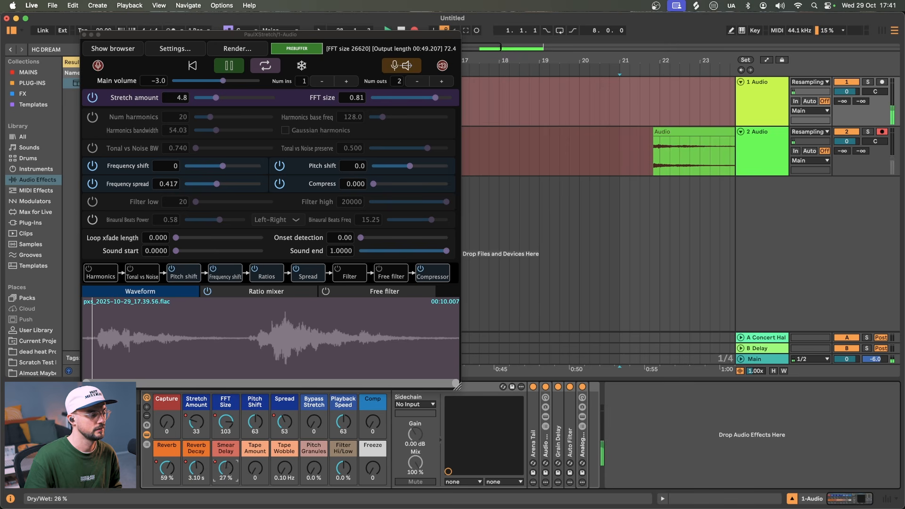
Set Tape Amount to 28, Tape Wobble to 0.12 Hz, Pitch Granules to 21 %, Filter Hi/Low to -28 % and FFT Size to 99
click(251, 476)
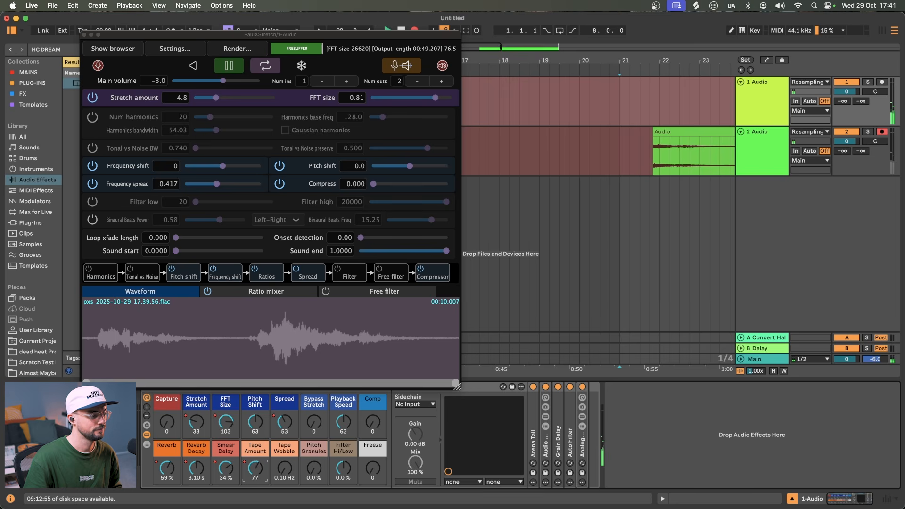
click(273, 471)
drag(313, 474, 313, 466)
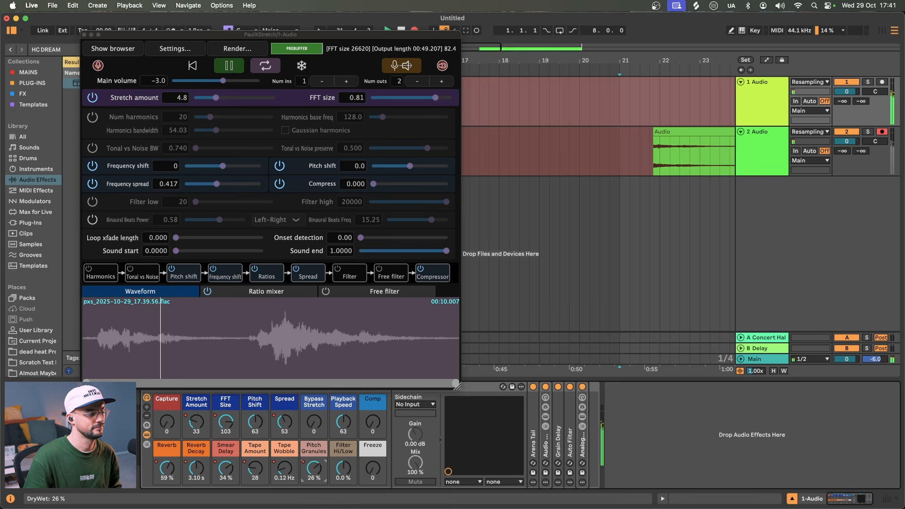
click(343, 469)
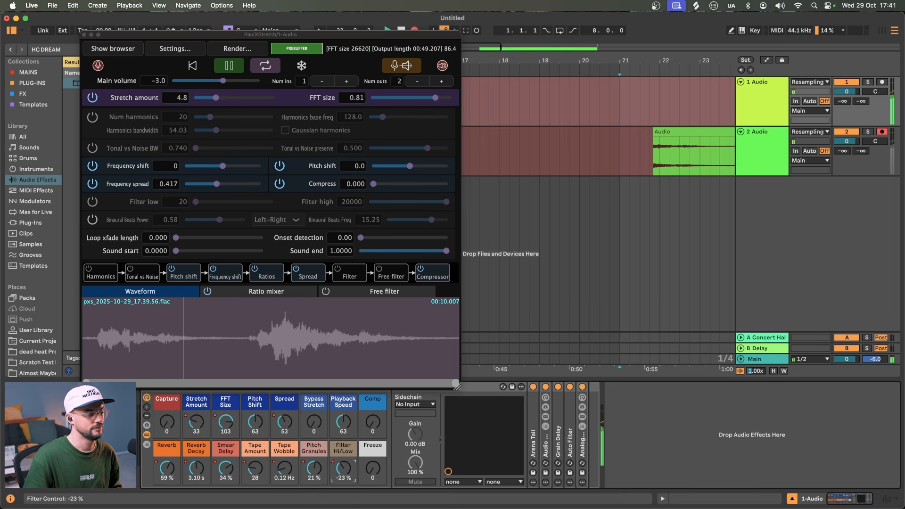
click(226, 422)
drag(225, 422, 226, 427)
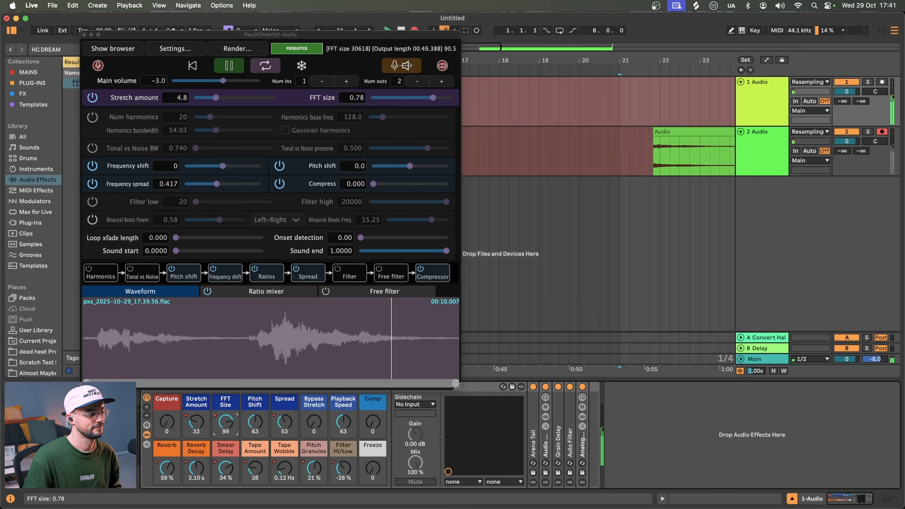